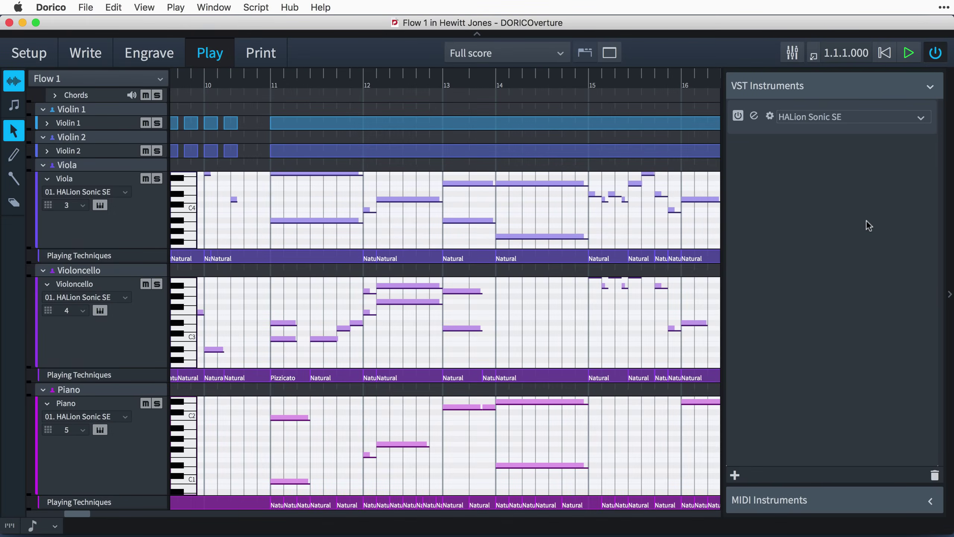
# Add a new VST instrument slot and load HALion Sonic into it.
pyautogui.click(734, 476)
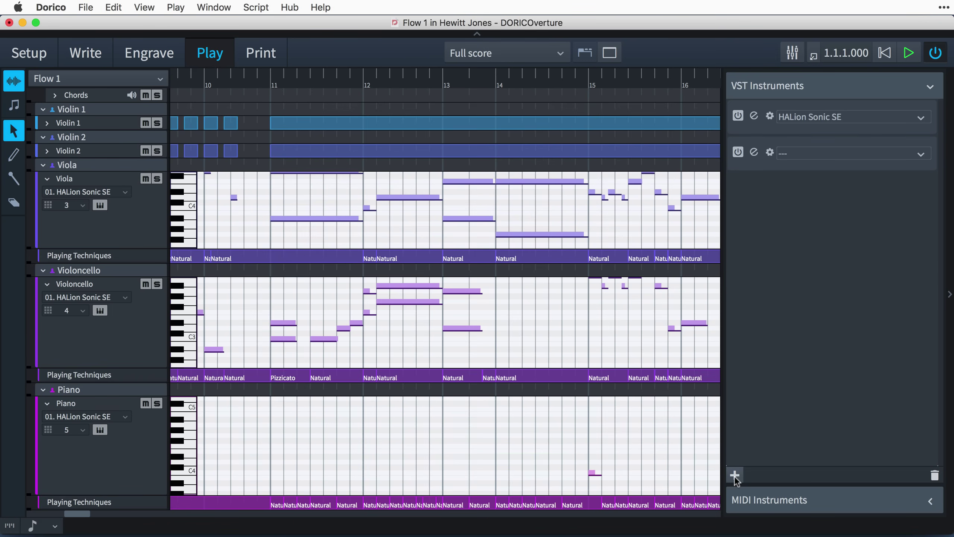
pyautogui.click(920, 154)
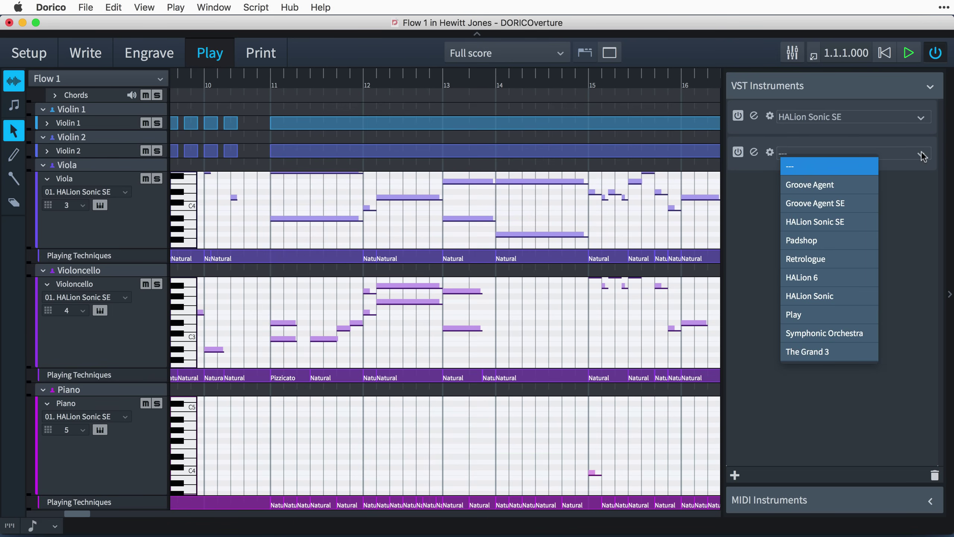
pyautogui.click(850, 297)
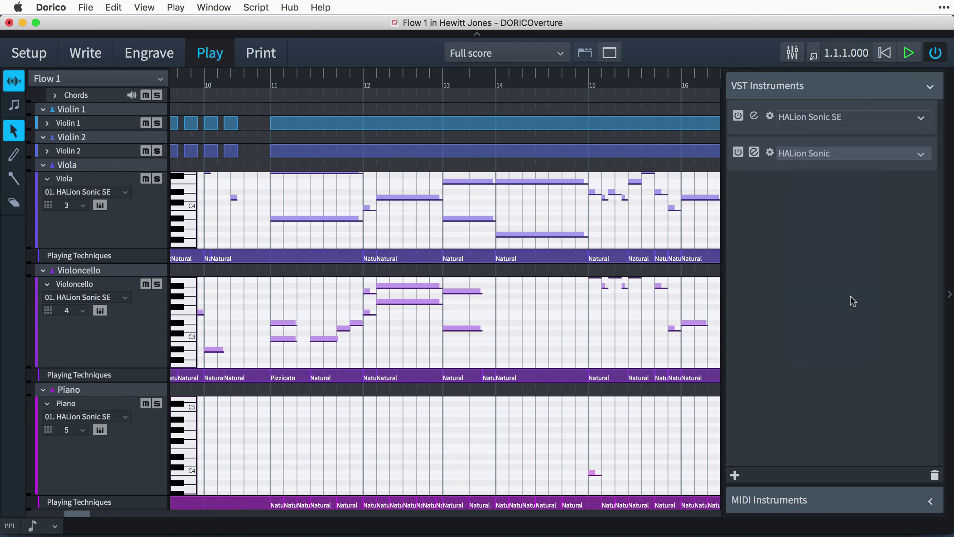
# Open HALion Sonic's editor and load the Loud and Clear piano preset into slot 1.
pyautogui.click(754, 153)
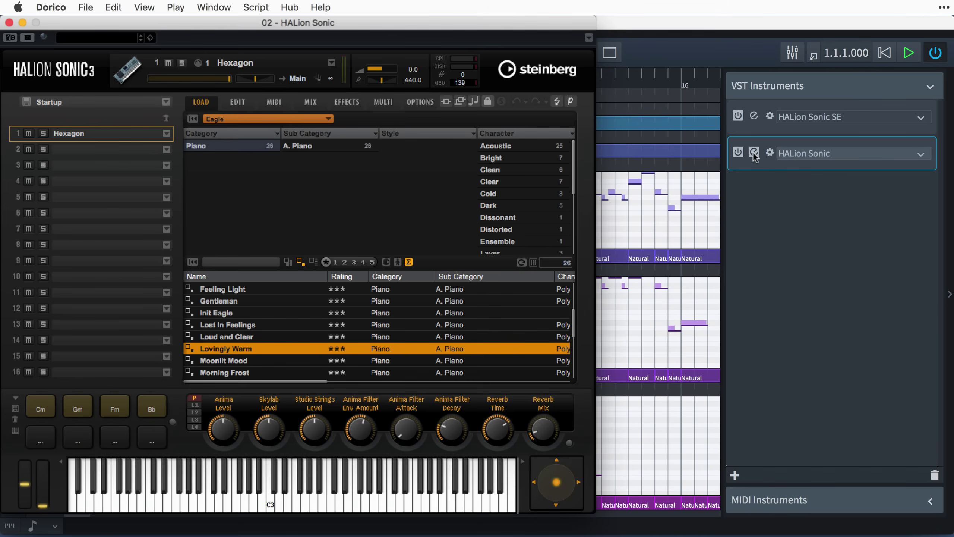
pyautogui.click(267, 340)
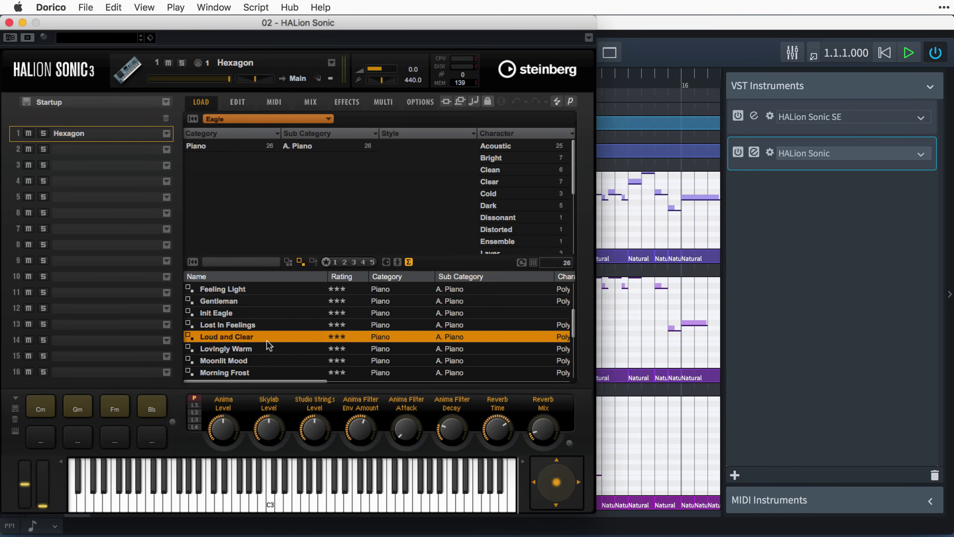
pyautogui.doubleClick(267, 340)
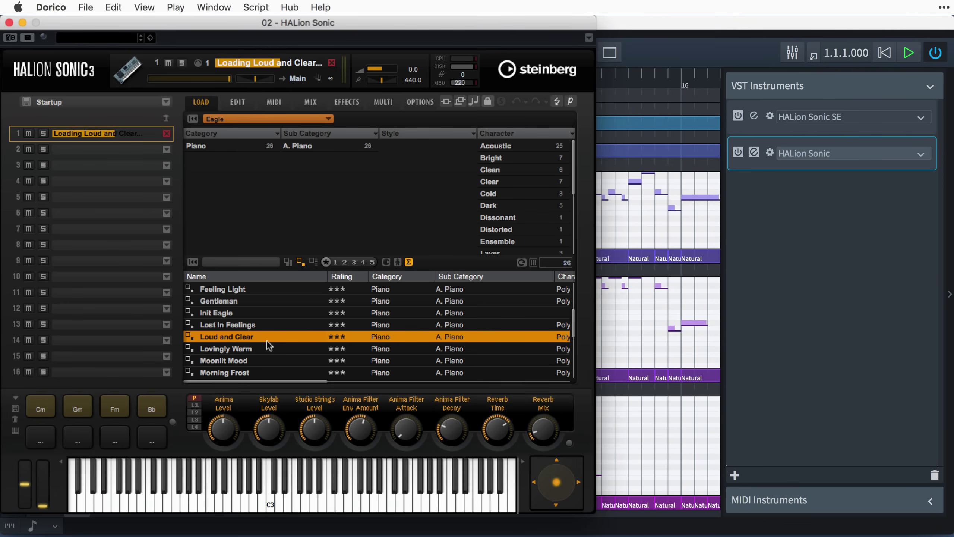
# Close HALion Sonic and route the Piano track to 02. HALion Sonic on channel 1.
pyautogui.click(9, 23)
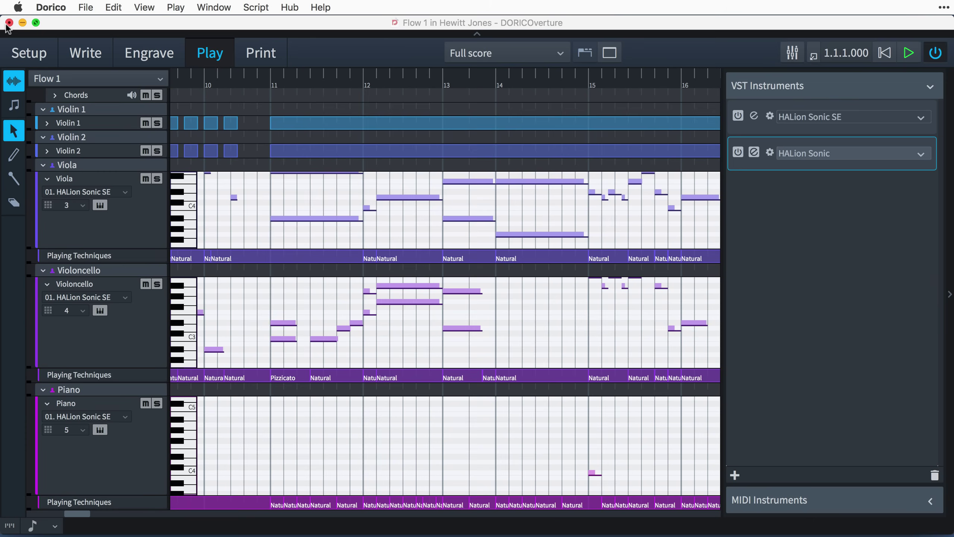
pyautogui.click(122, 417)
pyautogui.click(116, 469)
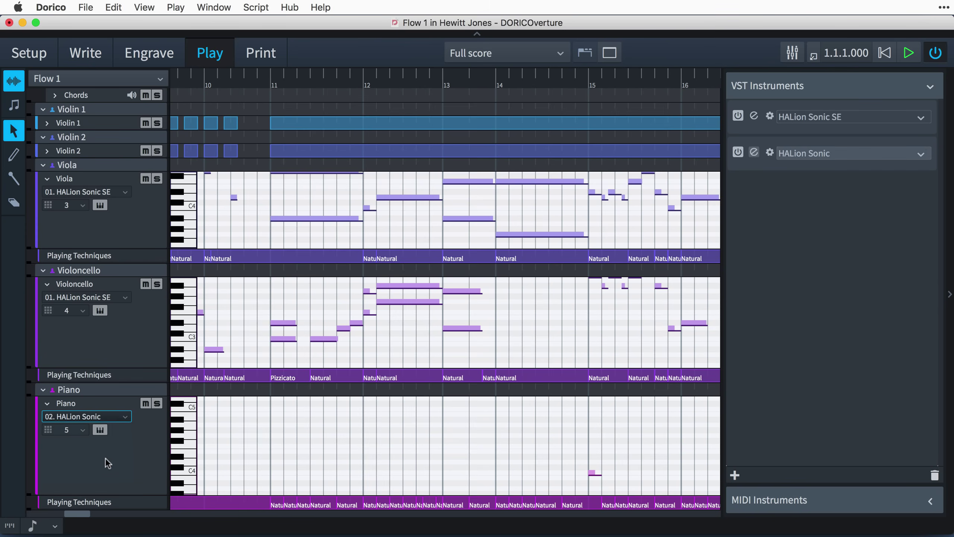
pyautogui.click(82, 428)
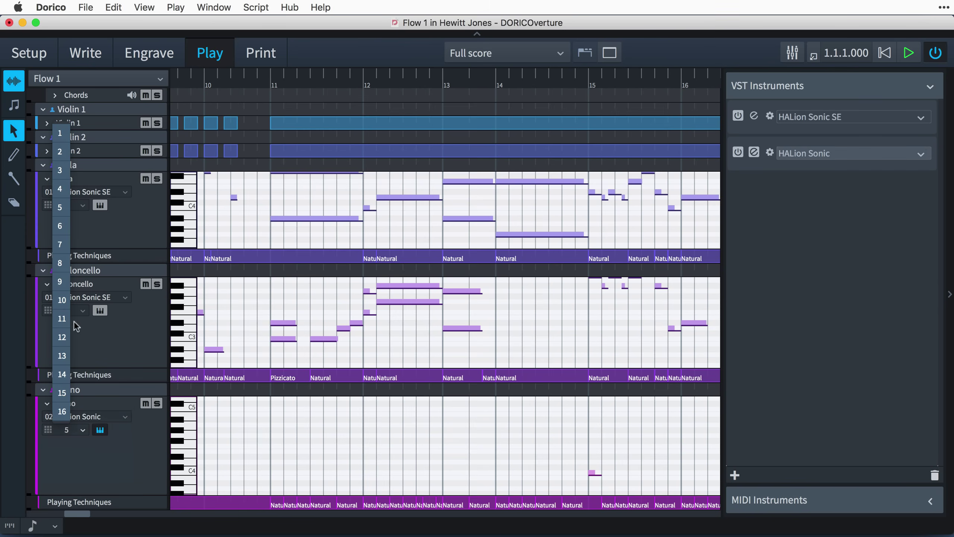
pyautogui.click(63, 131)
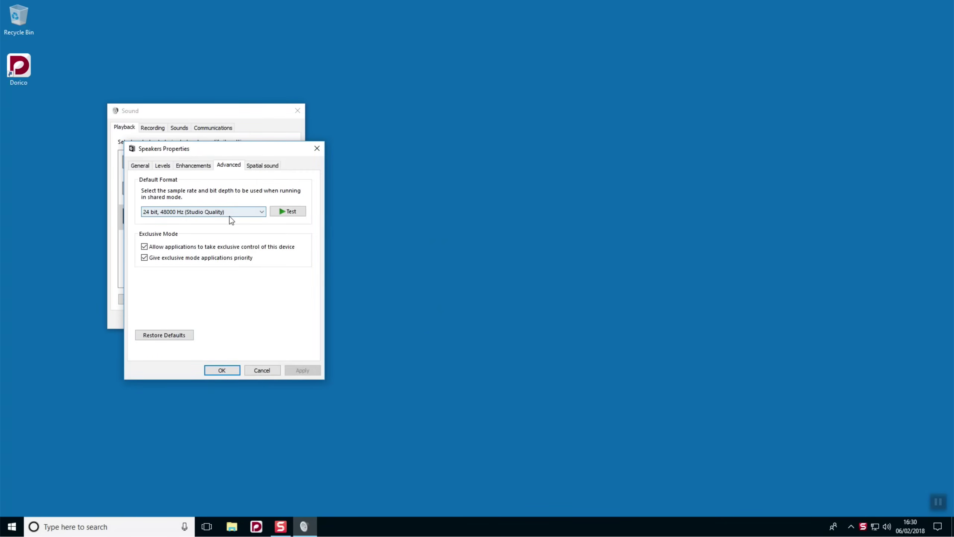
# Choose 16 bit, 44100 Hz (CD Quality) as the speakers' default format.
pyautogui.click(230, 214)
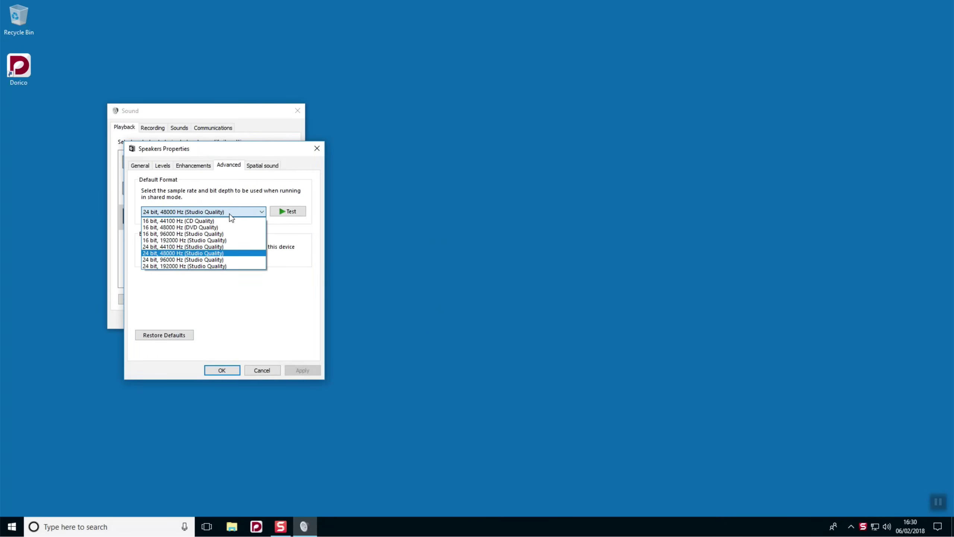
pyautogui.click(233, 222)
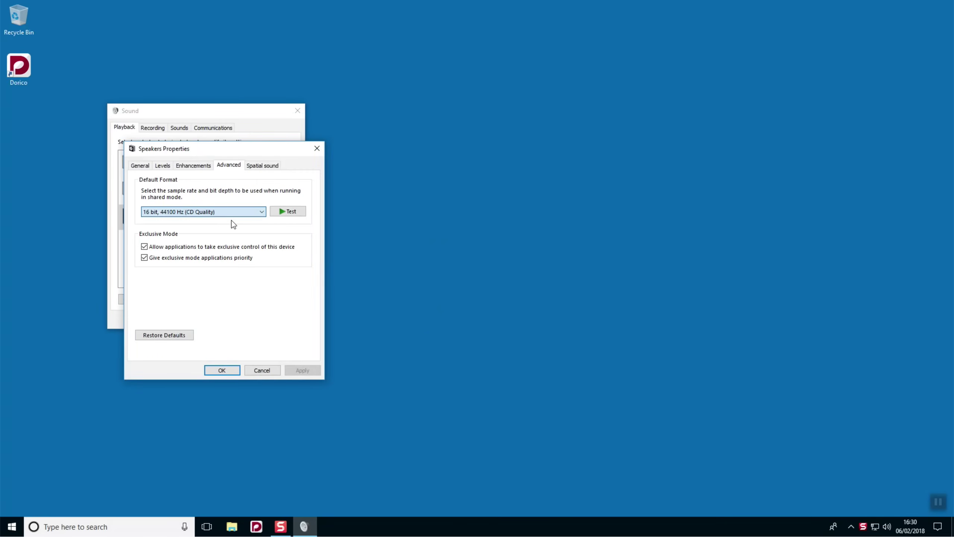
# Confirm the speaker format, then start the Dorico Playback 1 and Playback 2 downloads.
pyautogui.click(222, 370)
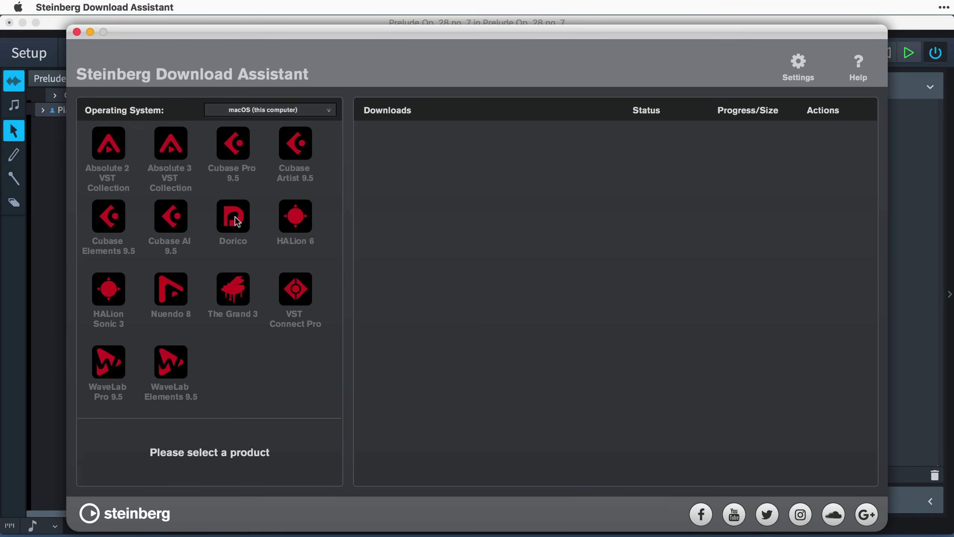
pyautogui.click(237, 222)
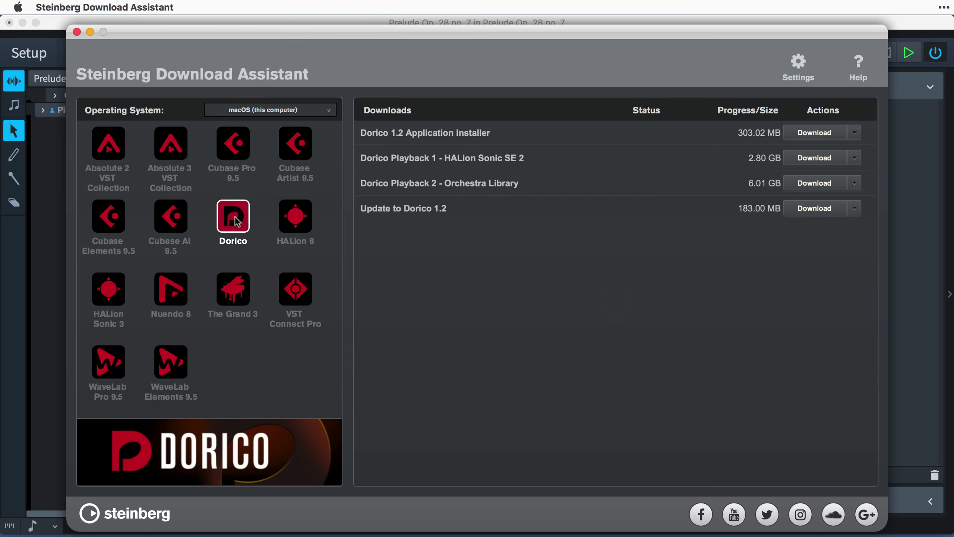
pyautogui.click(812, 158)
pyautogui.click(818, 181)
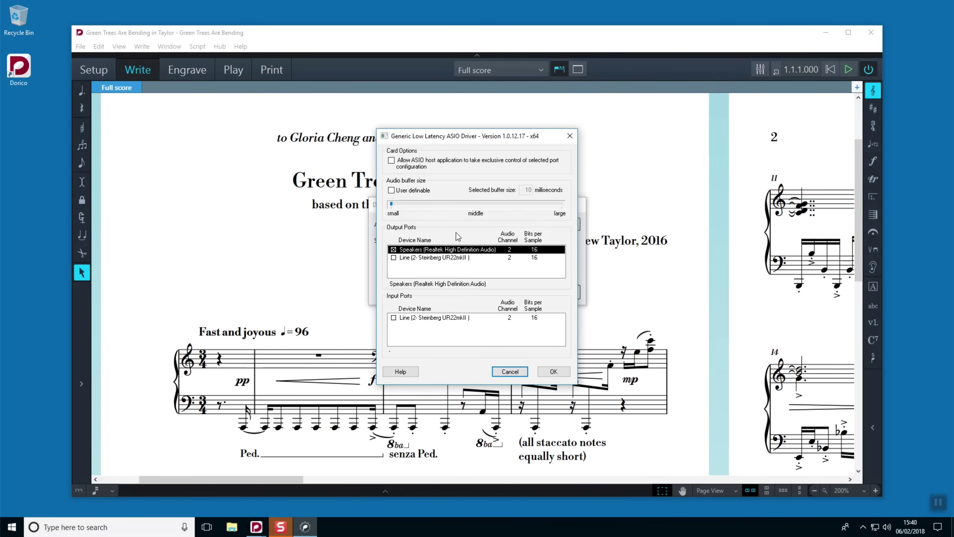
# Select the Line (2- Steinberg UR22mkII) output port in the ASIO driver settings.
pyautogui.click(452, 258)
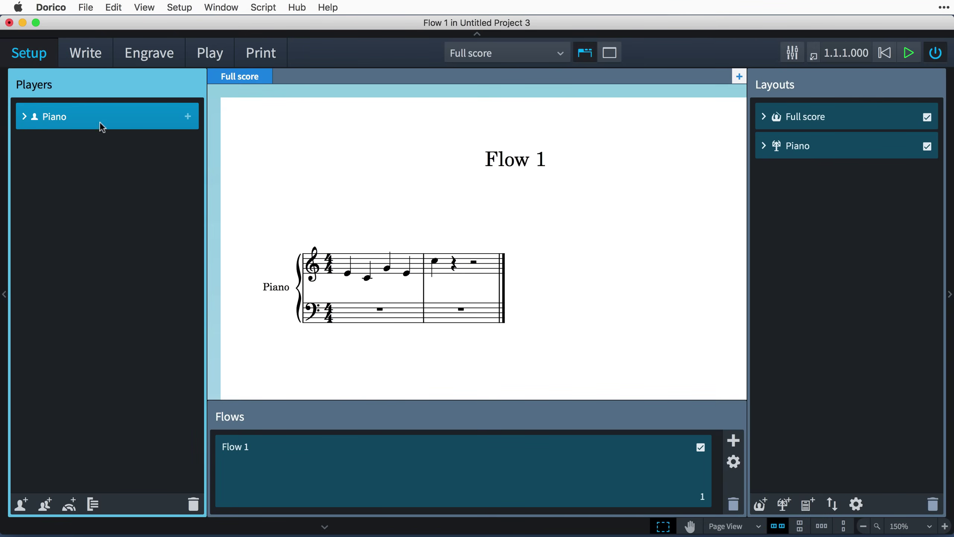
# Enter quarter notes A, E, C, G starting in bar 2 of the piano part.
pyautogui.click(101, 42)
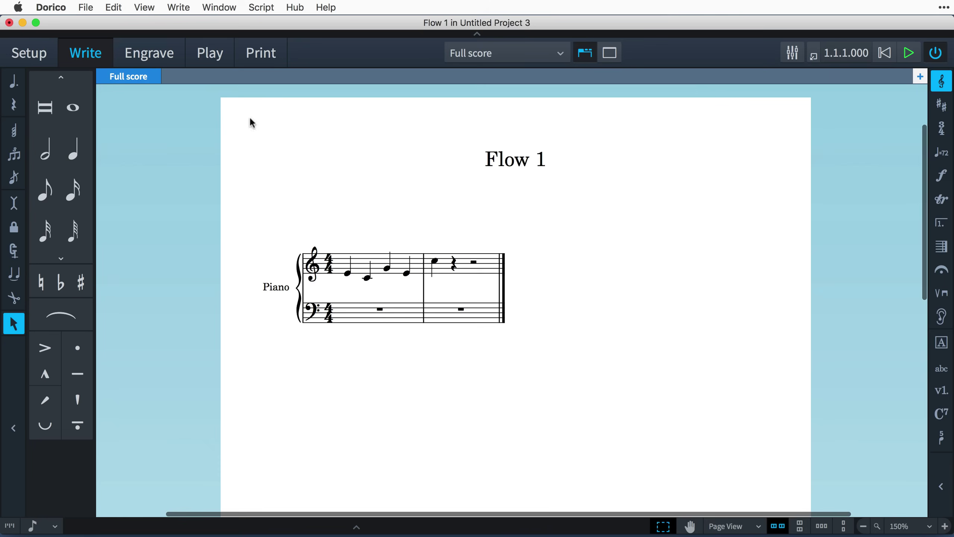
pyautogui.doubleClick(452, 271)
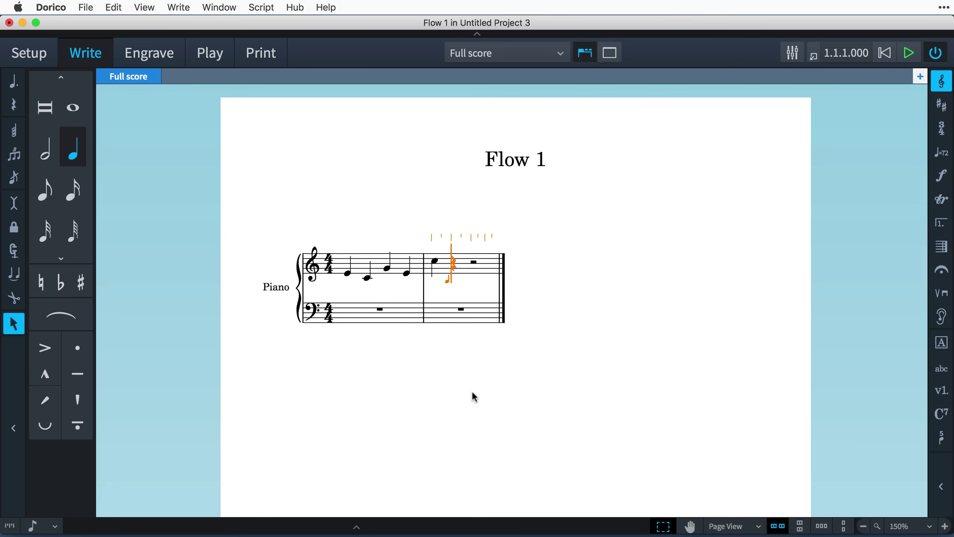
pyautogui.press('a')
pyautogui.press('e')
pyautogui.press('c')
pyautogui.press('g')
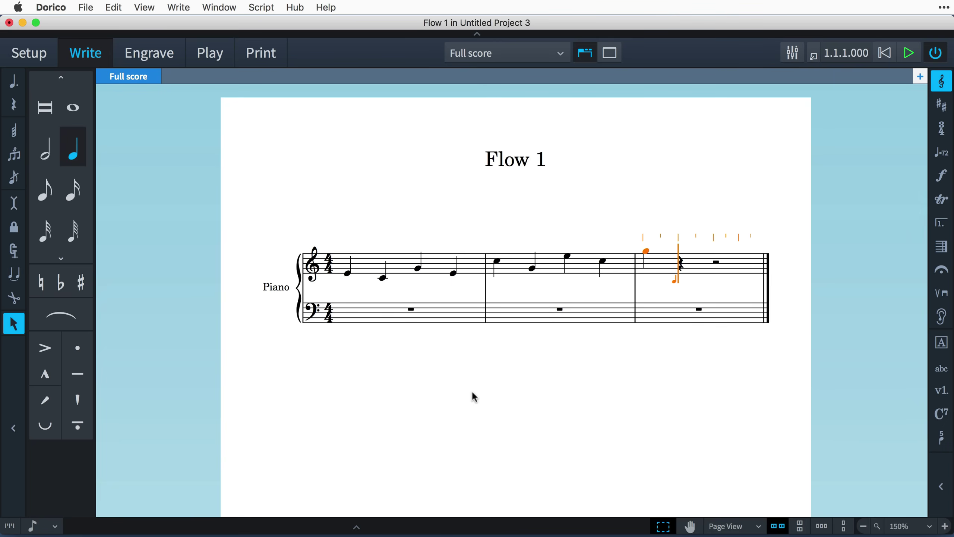
pyautogui.click(217, 57)
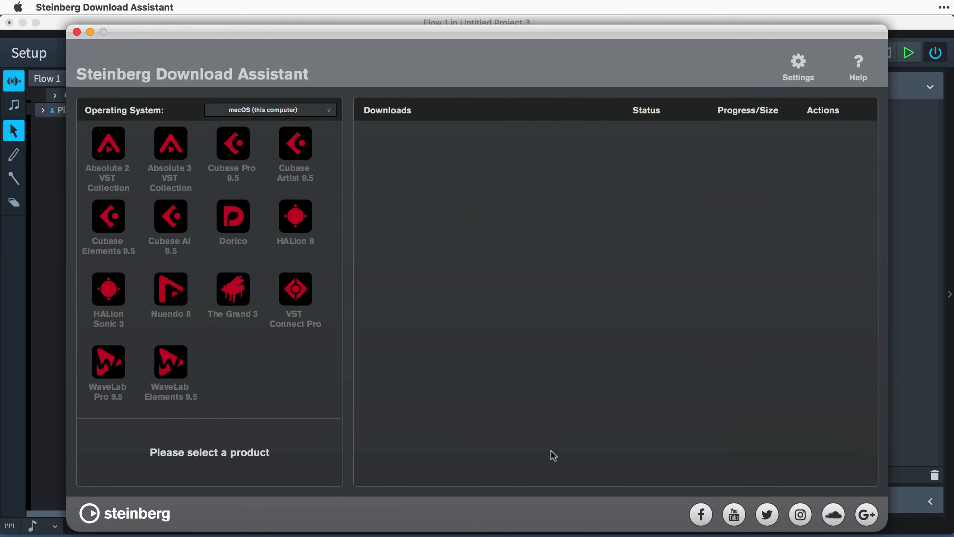
# Select Dorico and download Playback 1 - HALion Sonic SE 2 and Playback 2 - Orchestra Library.
pyautogui.click(238, 228)
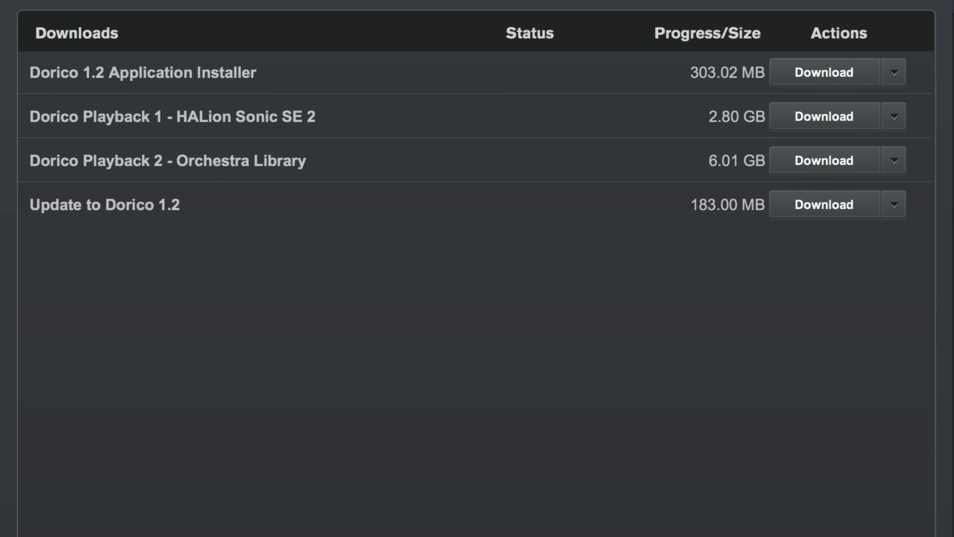
pyautogui.click(854, 124)
pyautogui.click(856, 167)
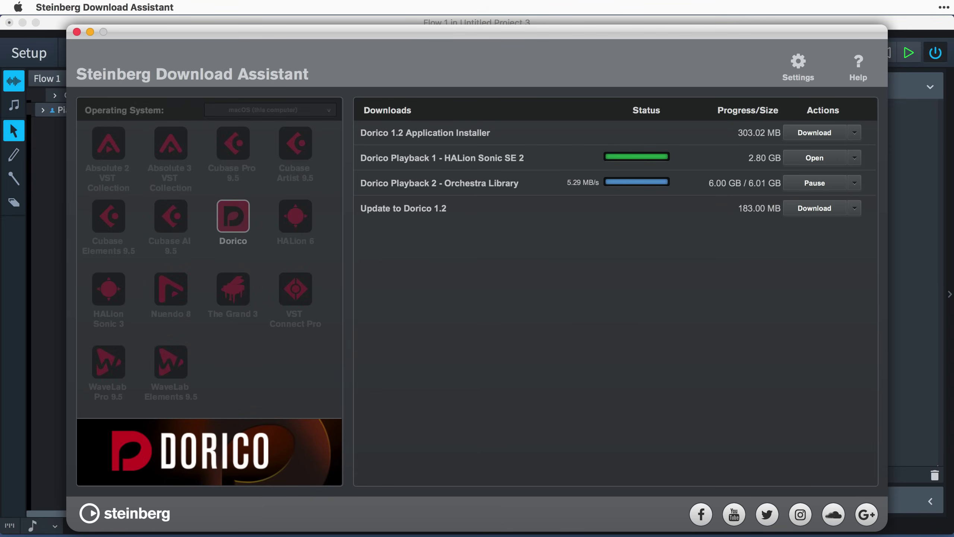
# Open the HALion Sonic SE 2 download folder and mount HALionSonicSE_1.1.10_Installer_mac.dmg.
pyautogui.click(815, 163)
pyautogui.click(815, 163)
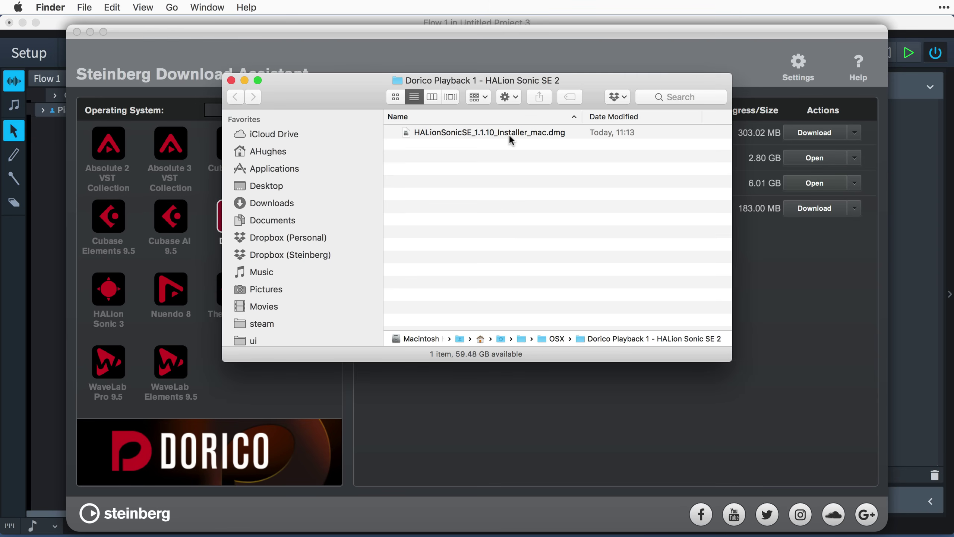
pyautogui.click(512, 135)
pyautogui.doubleClick(511, 138)
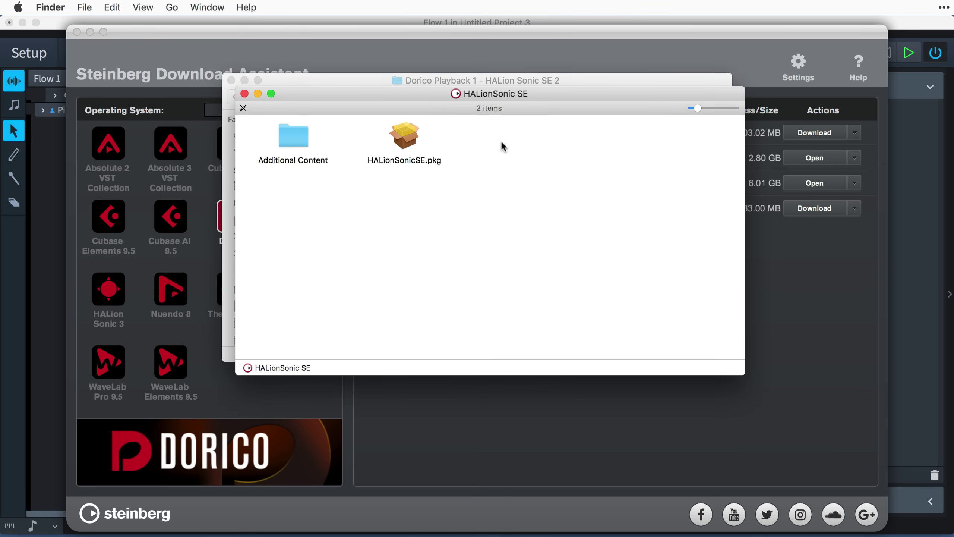
# Launch HALionSonicSE.pkg, continue past the alert and welcome page, and agree to the licence.
pyautogui.doubleClick(403, 138)
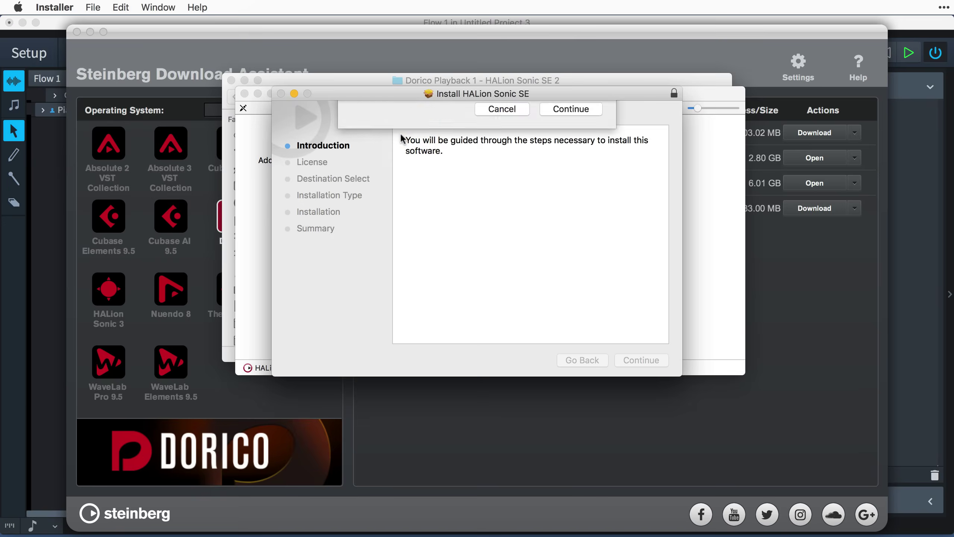
pyautogui.click(562, 193)
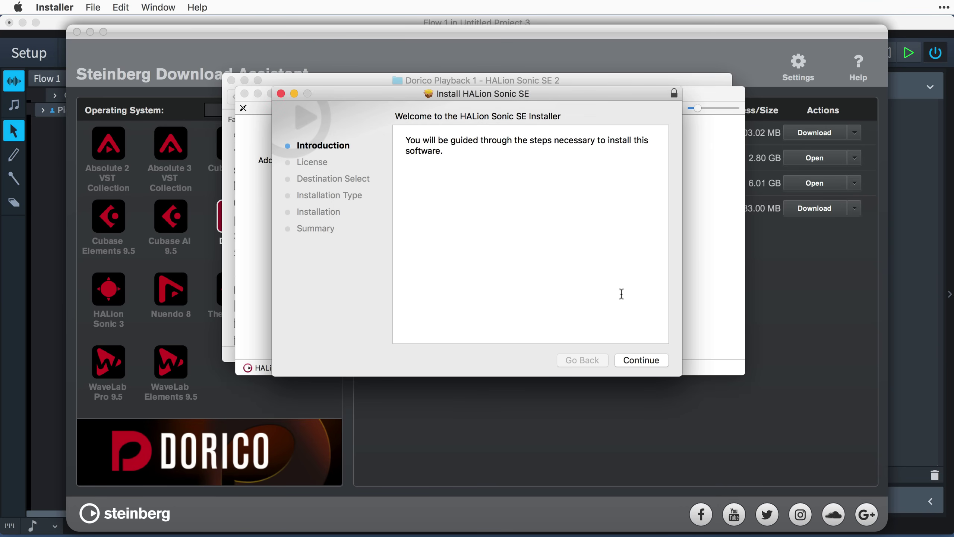
pyautogui.click(651, 365)
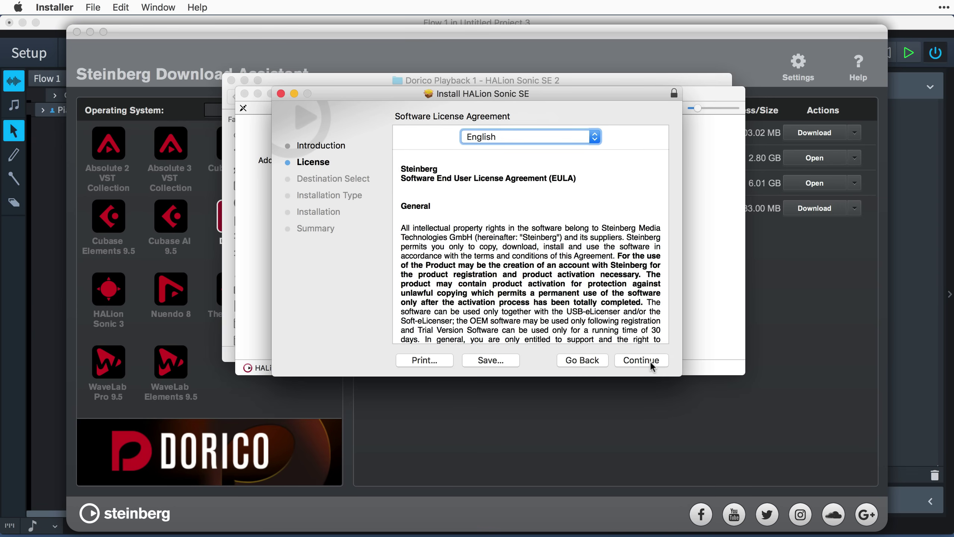
pyautogui.click(651, 364)
pyautogui.press('Return')
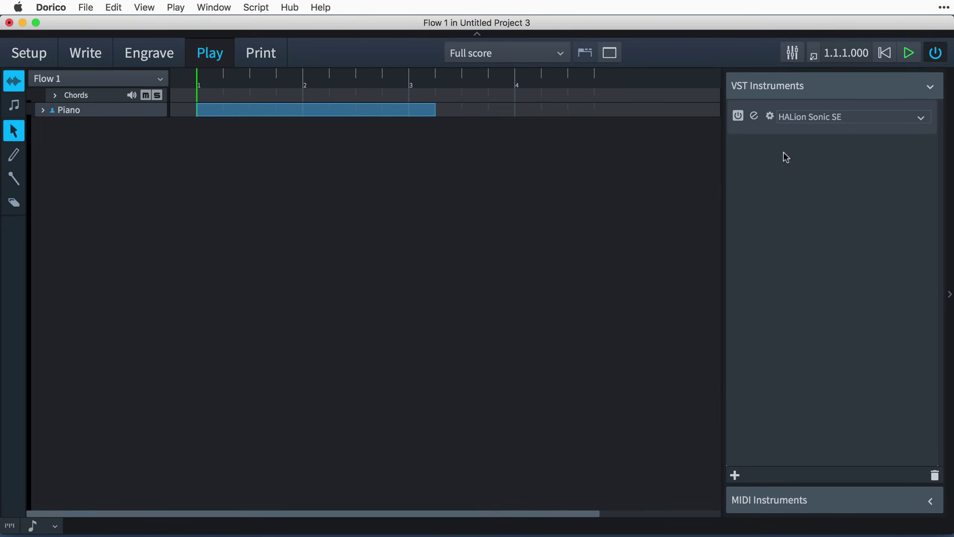
# Open the HALion Sonic SE editor from the VST Instruments panel, showing the YAMAHA S90ES Piano.
pyautogui.click(790, 129)
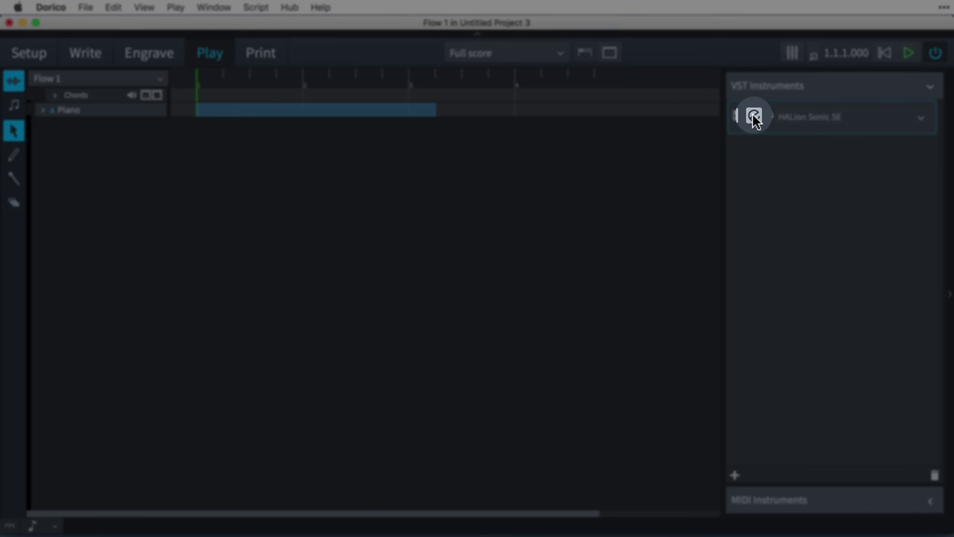
pyautogui.click(753, 115)
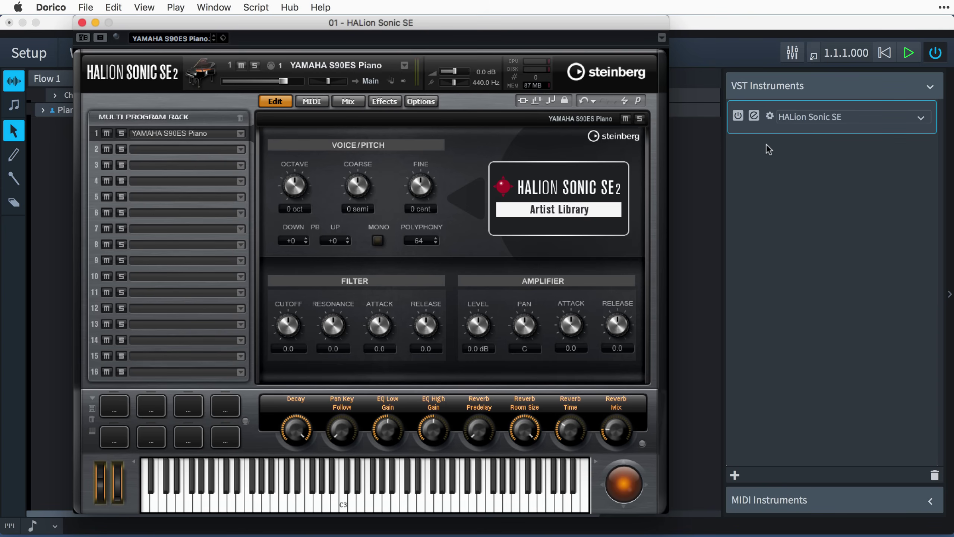
pyautogui.click(342, 497)
pyautogui.click(386, 500)
pyautogui.click(397, 499)
pyautogui.click(400, 500)
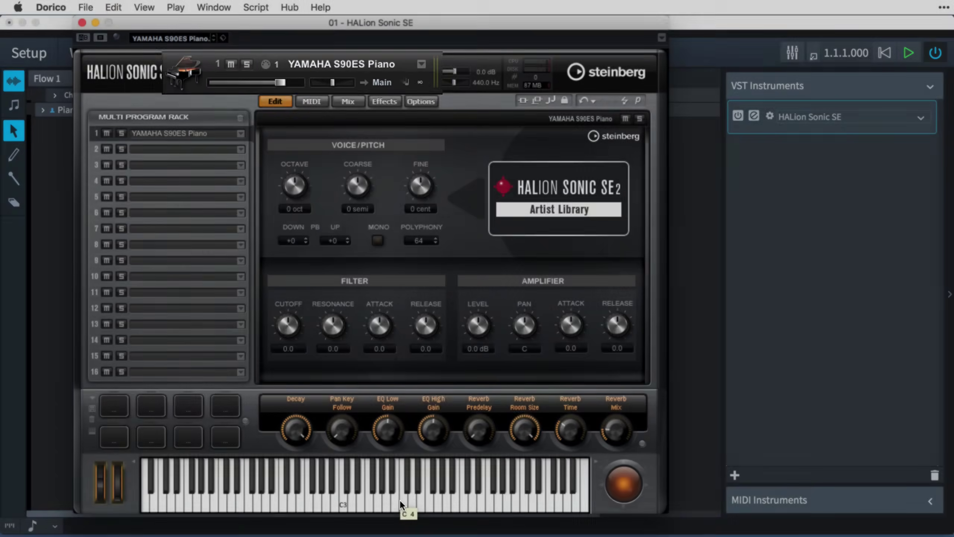
pyautogui.click(399, 500)
pyautogui.click(378, 500)
pyautogui.click(358, 498)
pyautogui.click(377, 501)
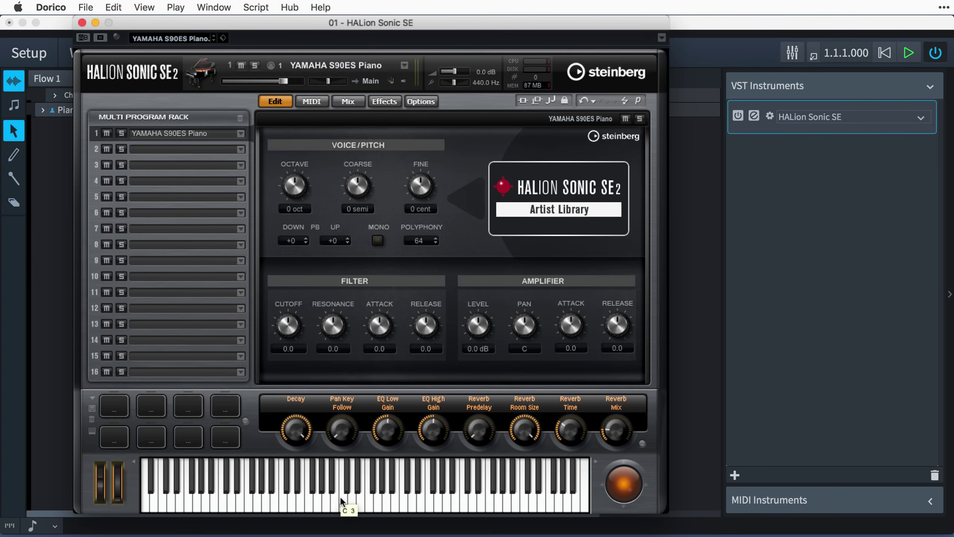
pyautogui.click(340, 497)
pyautogui.click(368, 496)
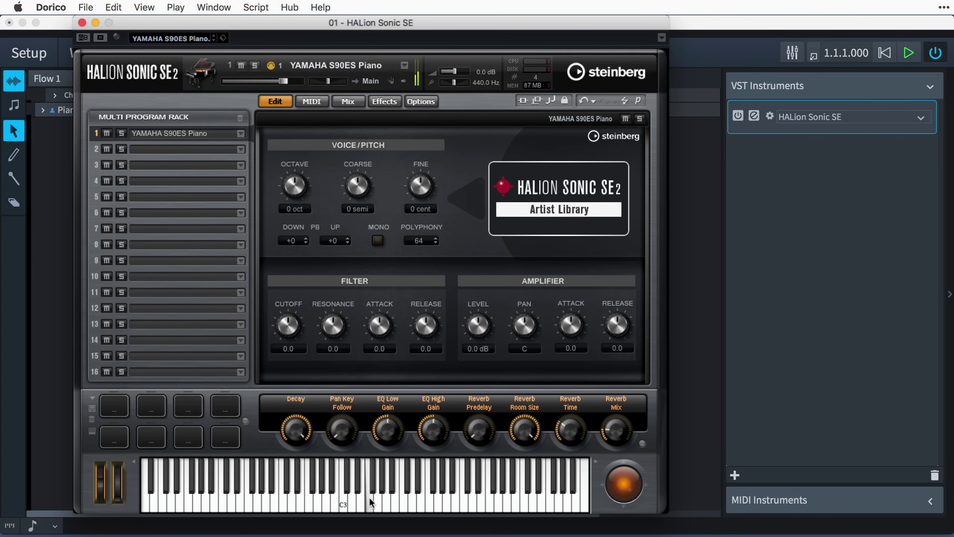
pyautogui.click(401, 501)
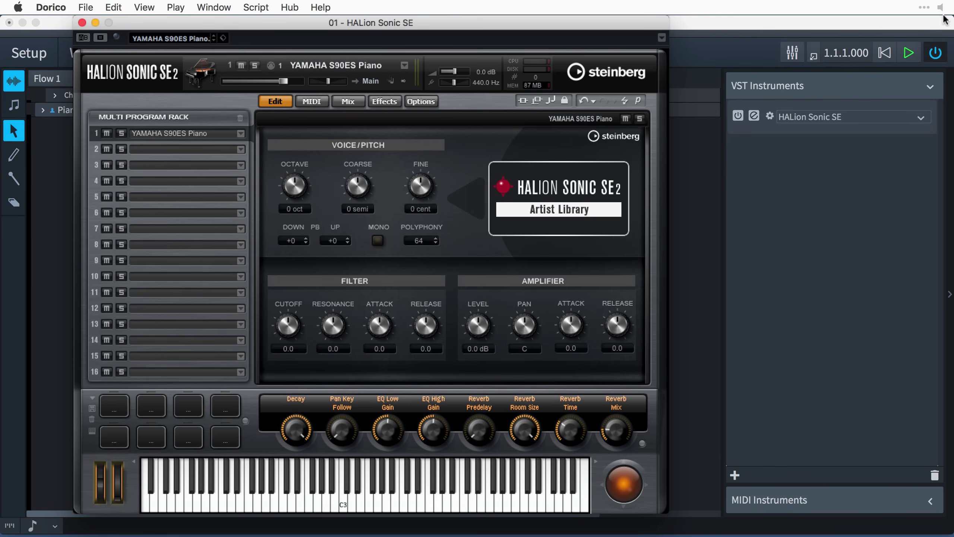
# Raise the macOS system output volume to about two-thirds.
pyautogui.click(941, 7)
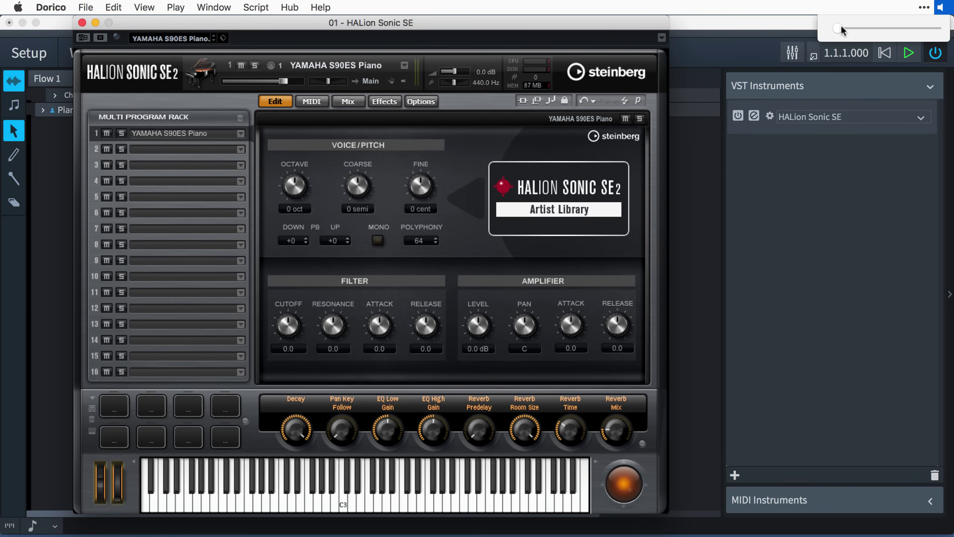
pyautogui.moveTo(837, 29); pyautogui.dragTo(912, 33)
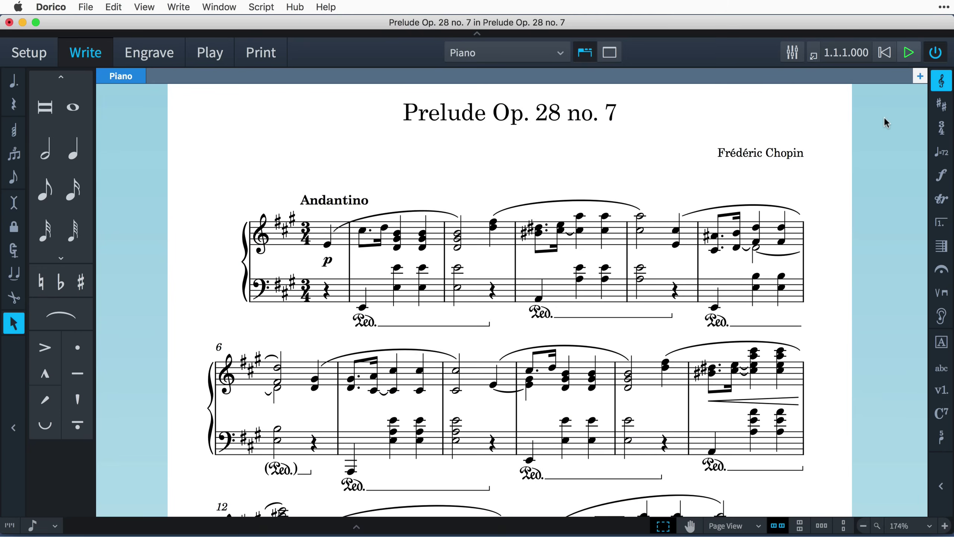
# Start playback of the Chopin Prelude Op. 28 no. 7 score from the transport.
pyautogui.click(911, 52)
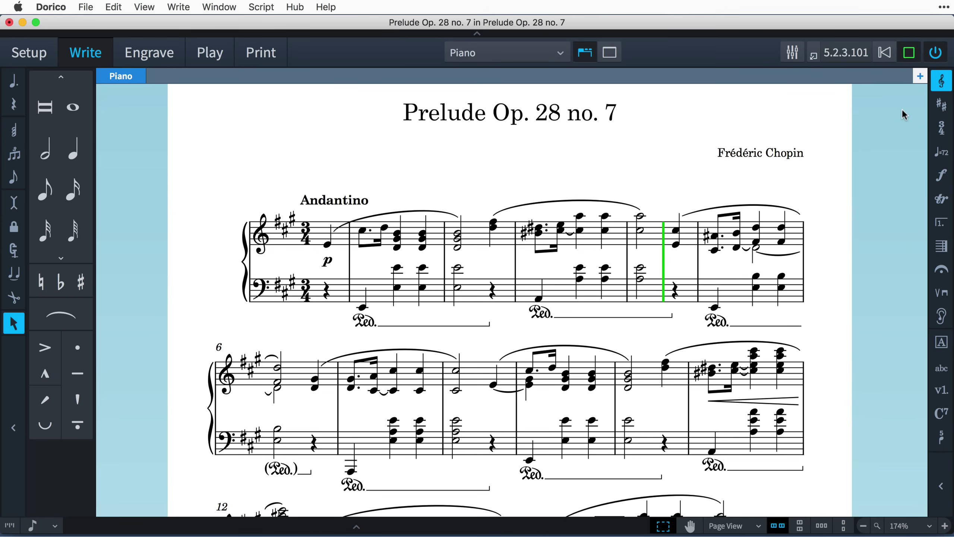
# Stop playback and open HALion Sonic SE's editor in Play mode, showing First Contact.
pyautogui.click(909, 53)
pyautogui.click(209, 53)
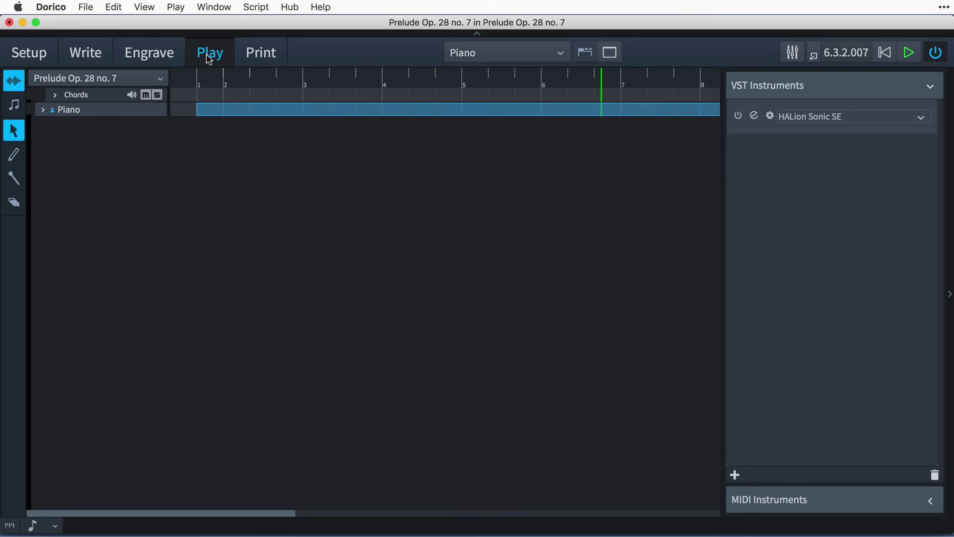
pyautogui.click(753, 116)
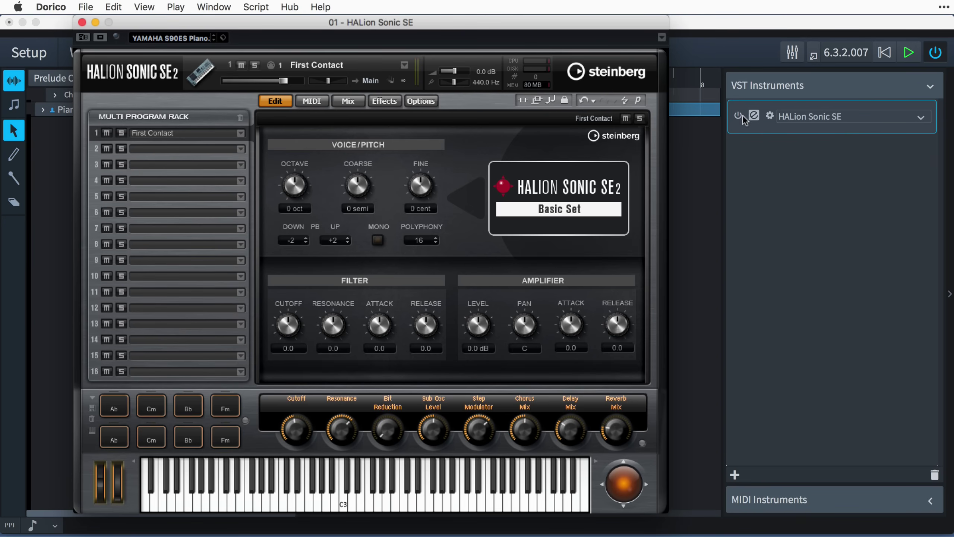
# Apply the default playback template, then play and stop the score to test the sound.
pyautogui.click(176, 8)
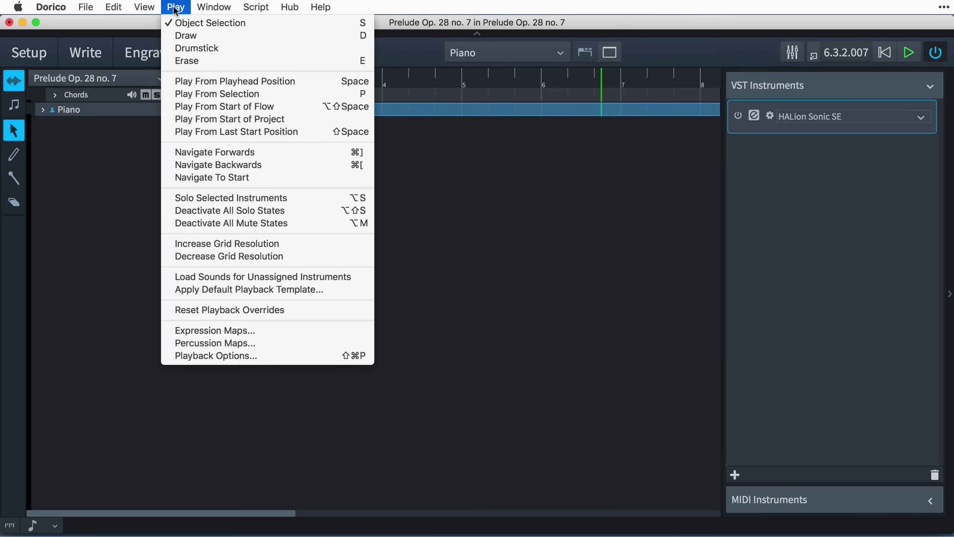
pyautogui.click(346, 294)
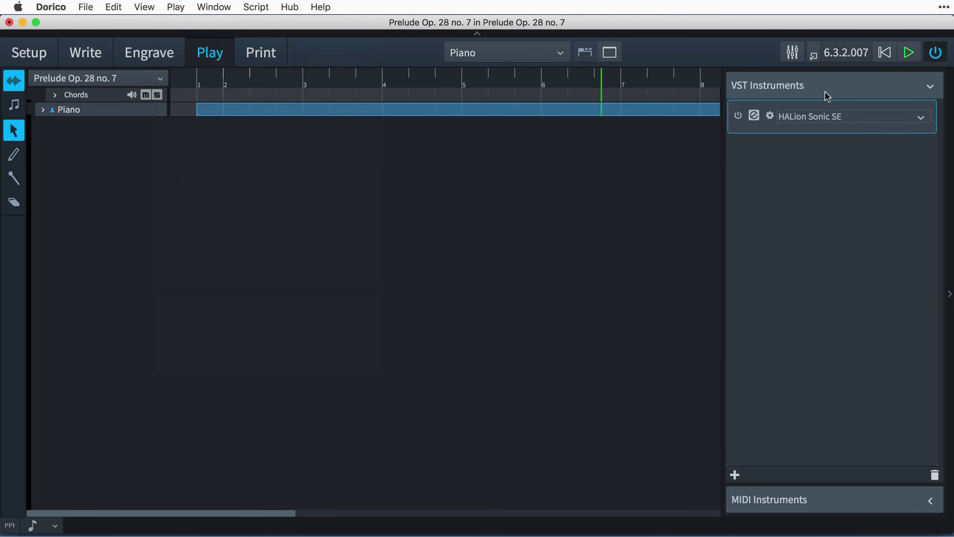
pyautogui.click(908, 54)
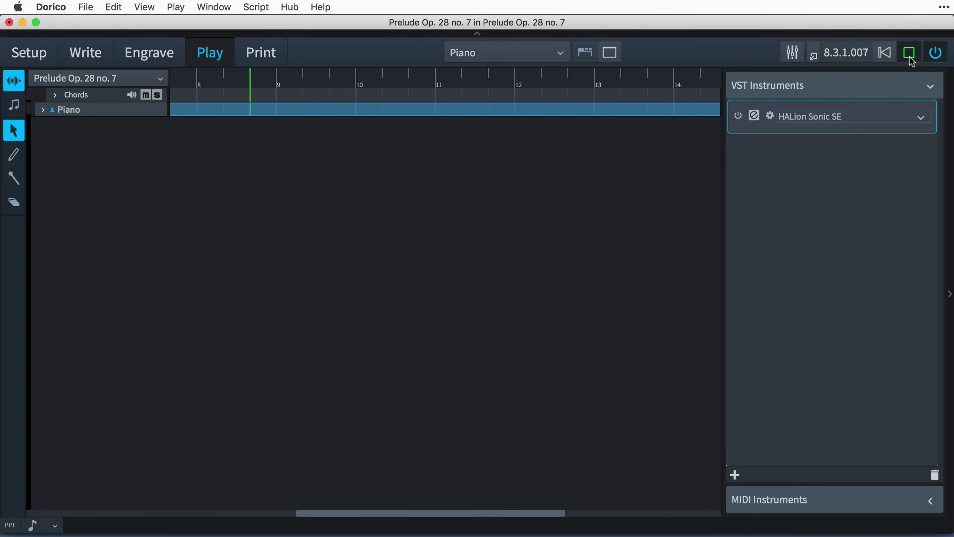
pyautogui.click(910, 56)
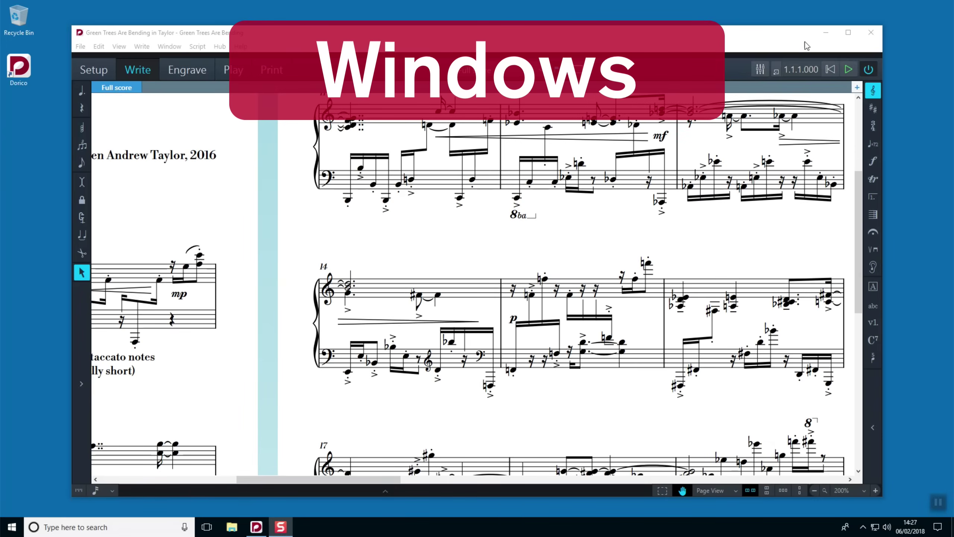
# Close Dorico and the Steinberg Hub, then browse File Explorer to C:\Users\<user>.
pyautogui.click(870, 32)
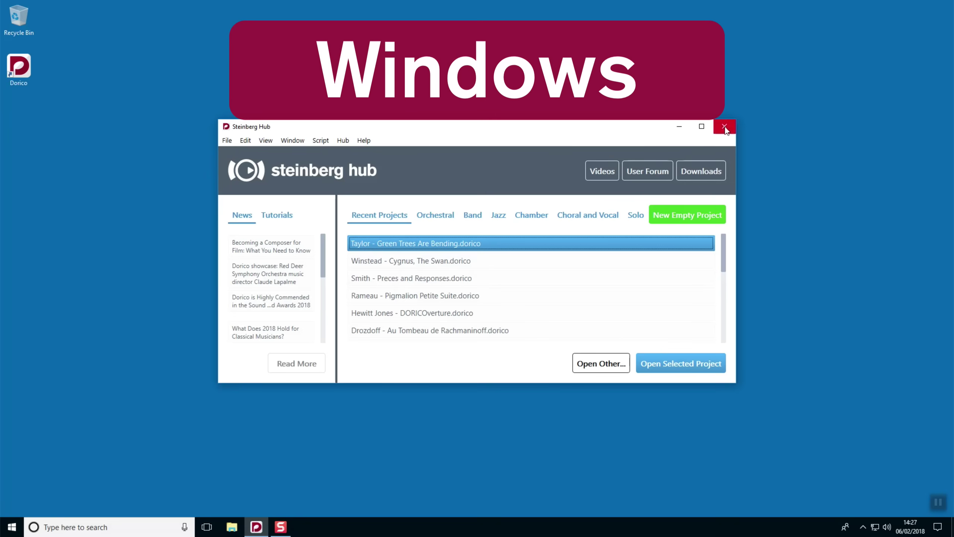
pyautogui.click(724, 128)
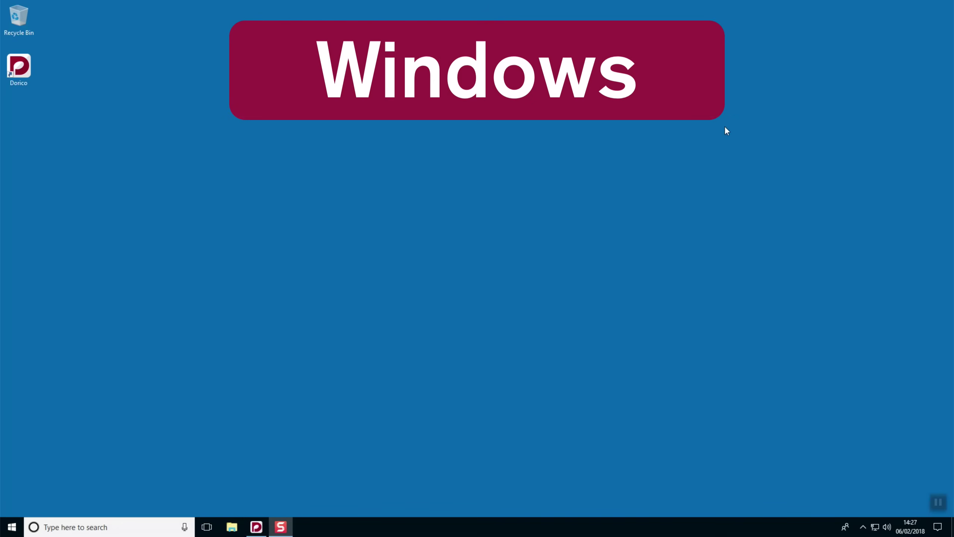
pyautogui.click(232, 526)
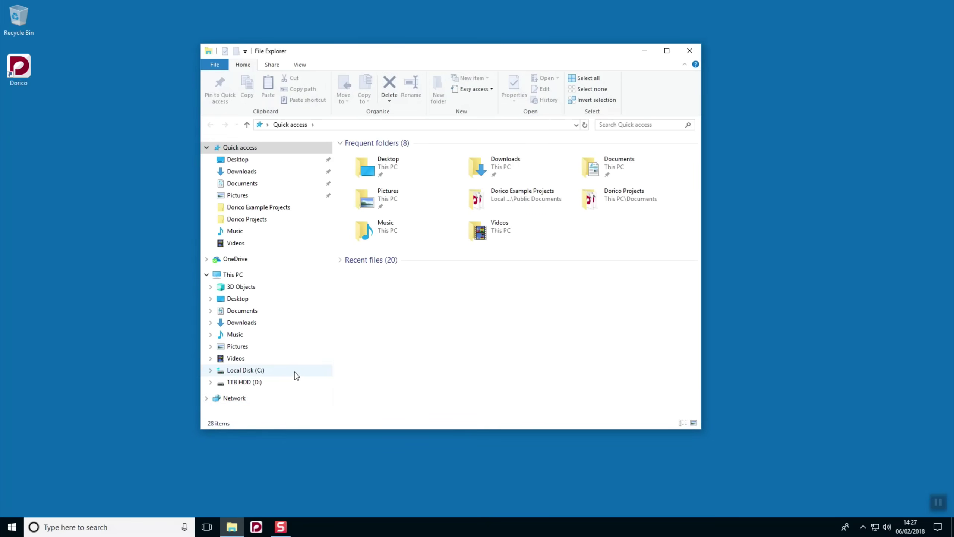
pyautogui.click(295, 371)
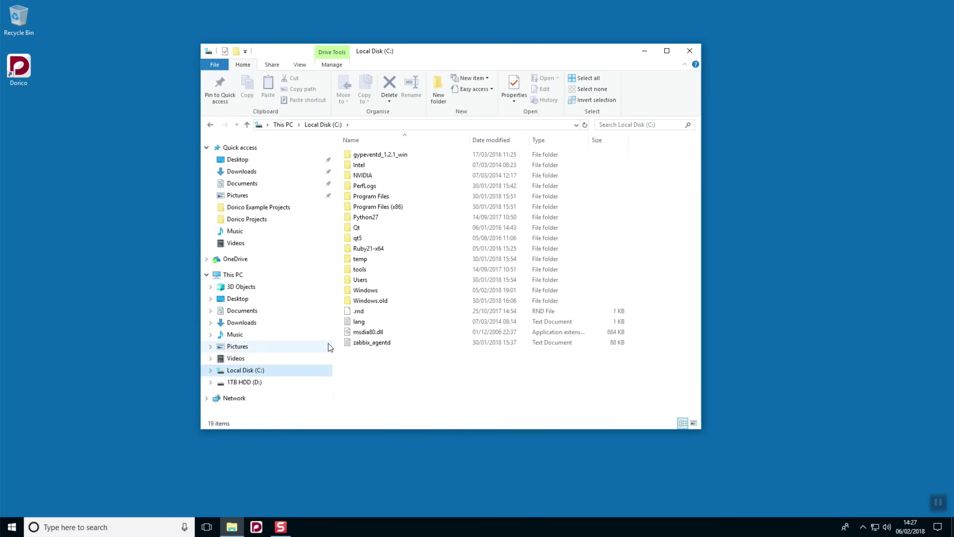
pyautogui.doubleClick(399, 278)
pyautogui.doubleClick(406, 157)
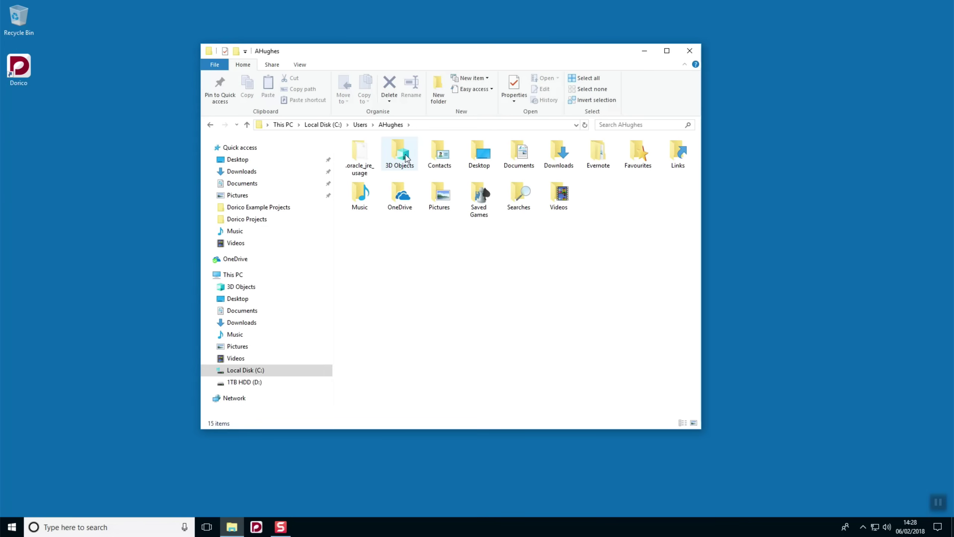
# Show hidden items and navigate to AppData\Roaming\Steinberg.
pyautogui.click(302, 66)
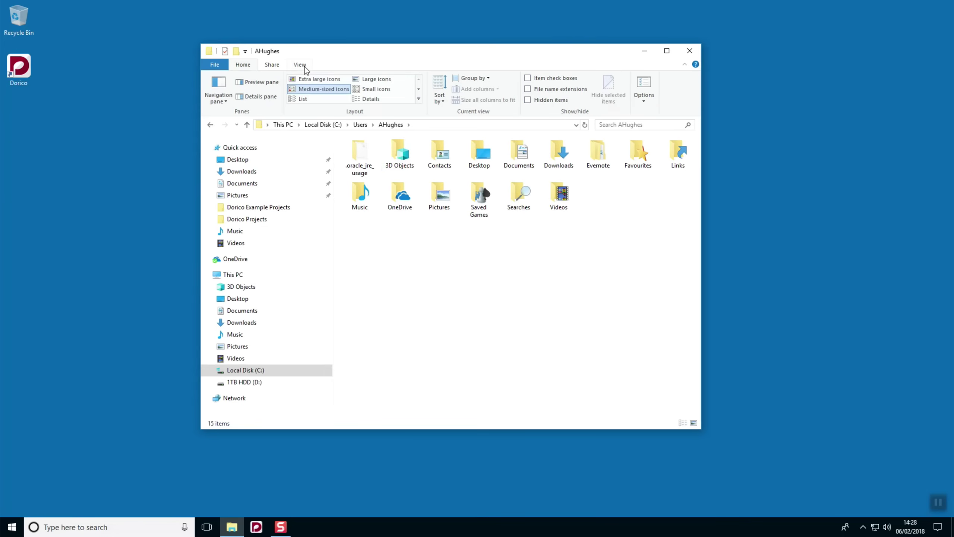
pyautogui.click(543, 101)
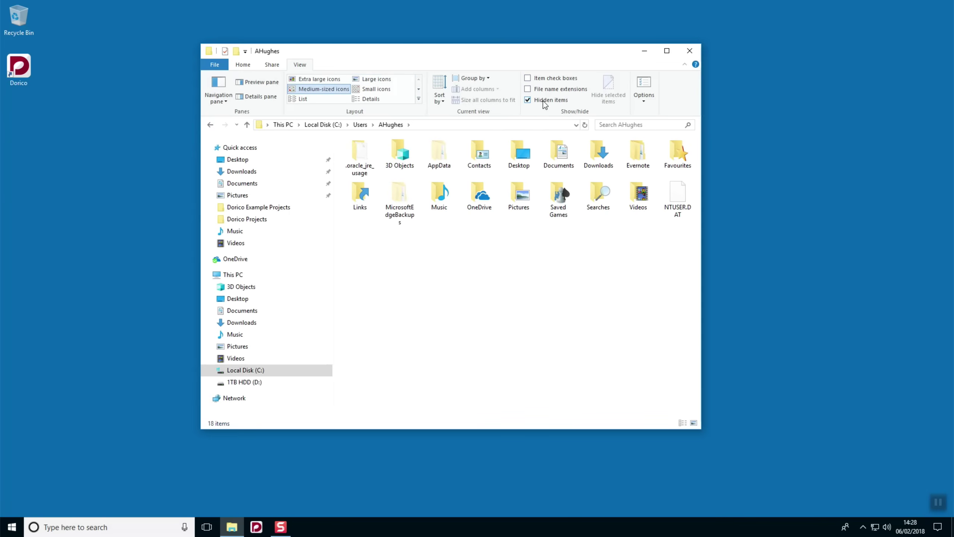
pyautogui.doubleClick(445, 154)
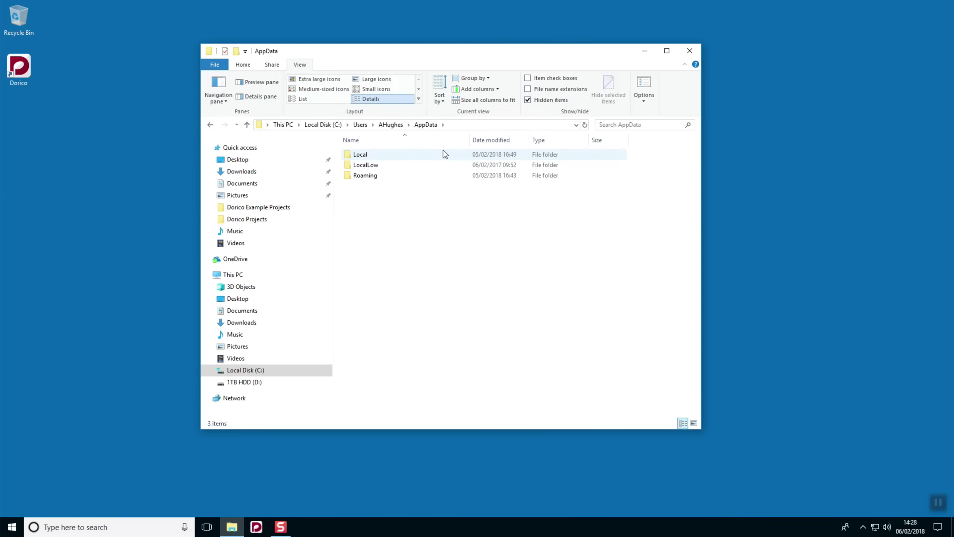
pyautogui.doubleClick(384, 175)
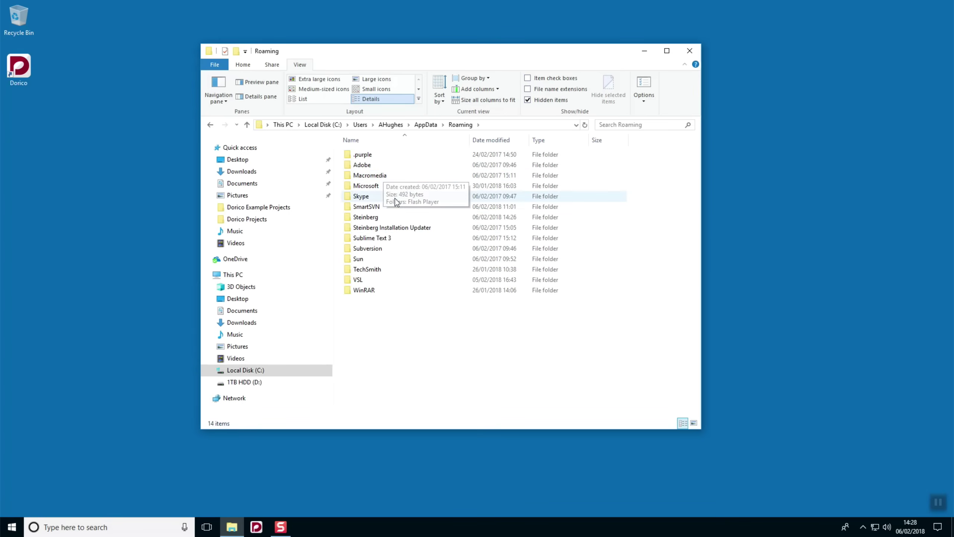
pyautogui.doubleClick(396, 215)
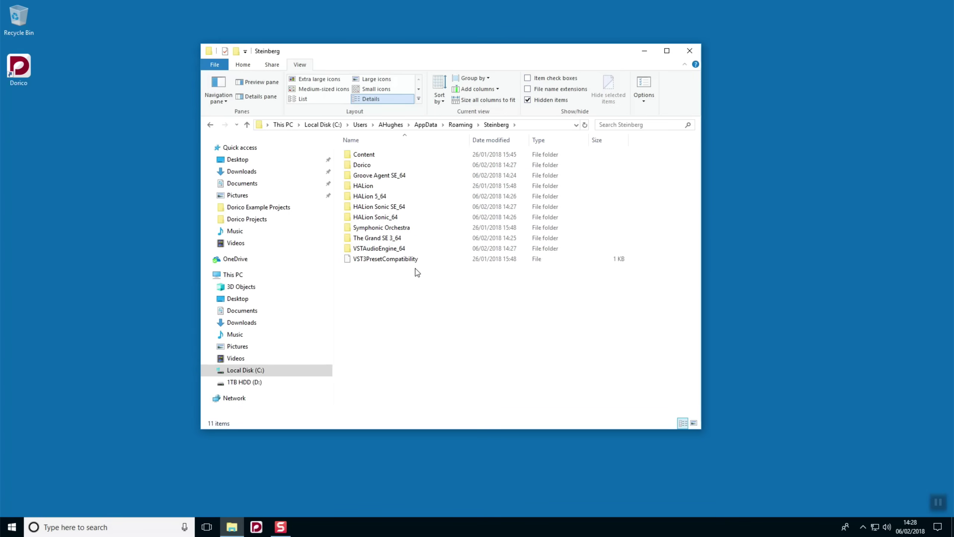
# Move the vst2whitelist file from VSTAudioEngine_64 onto the desktop.
pyautogui.click(426, 248)
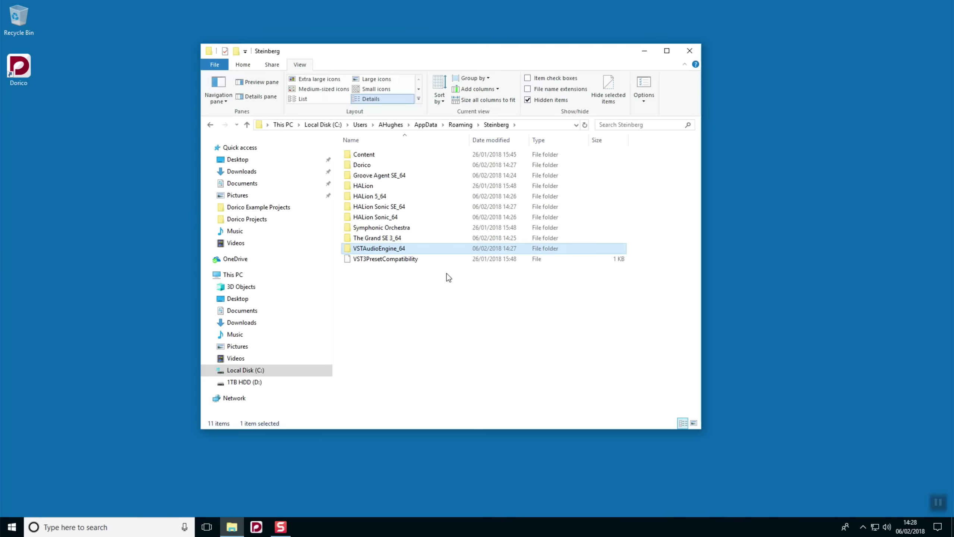
pyautogui.doubleClick(415, 250)
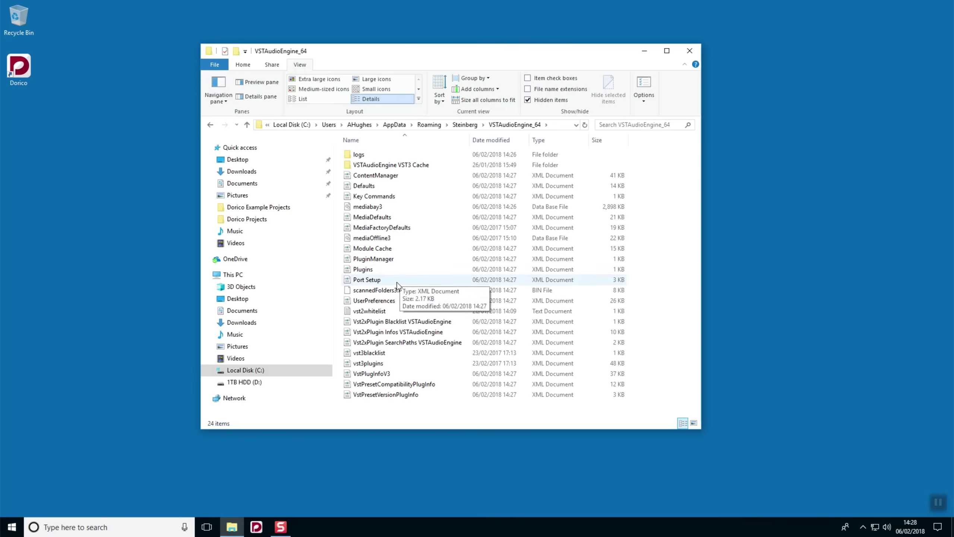
pyautogui.click(383, 313)
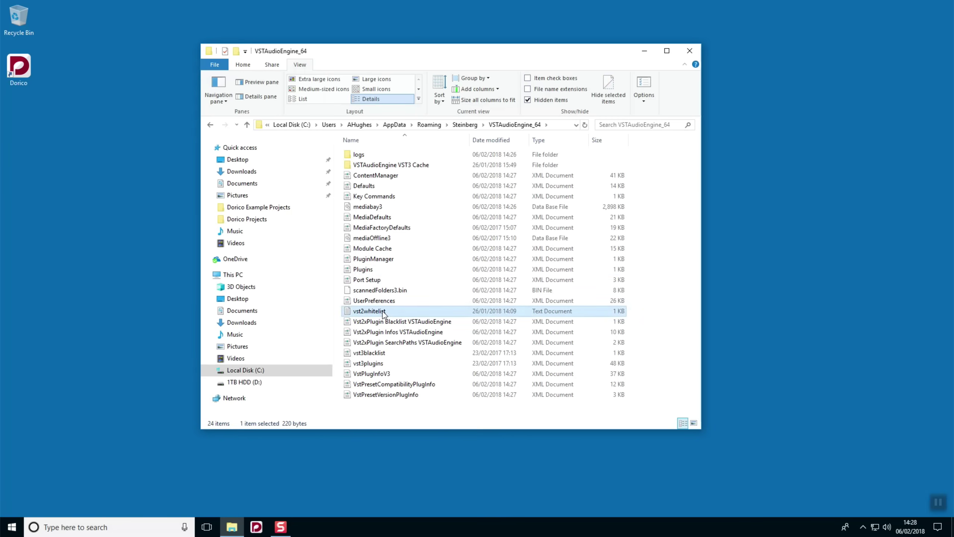
pyautogui.moveTo(383, 313); pyautogui.dragTo(22, 116)
# Delete the VSTAudioEngine_64 folder from Steinberg and close File Explorer.
pyautogui.click(247, 125)
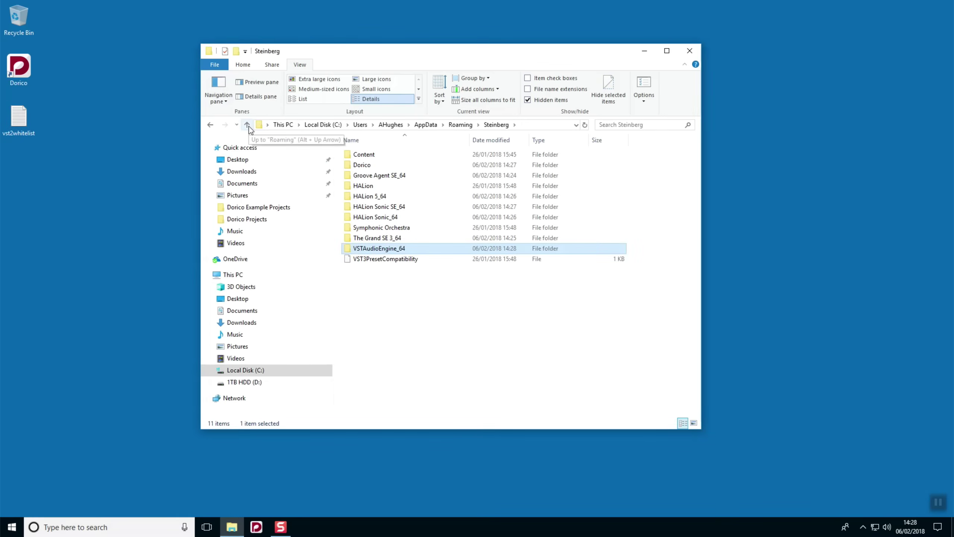
pyautogui.click(244, 66)
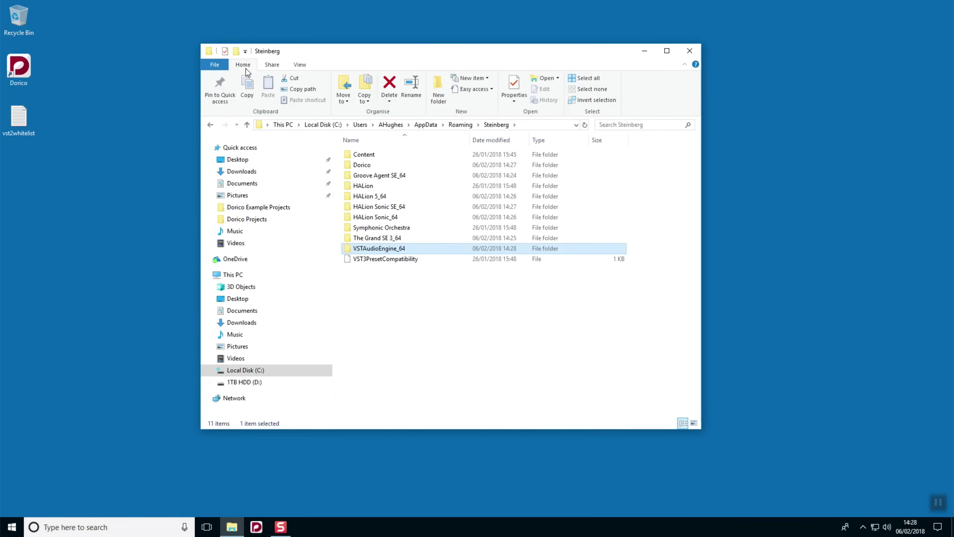
pyautogui.click(387, 86)
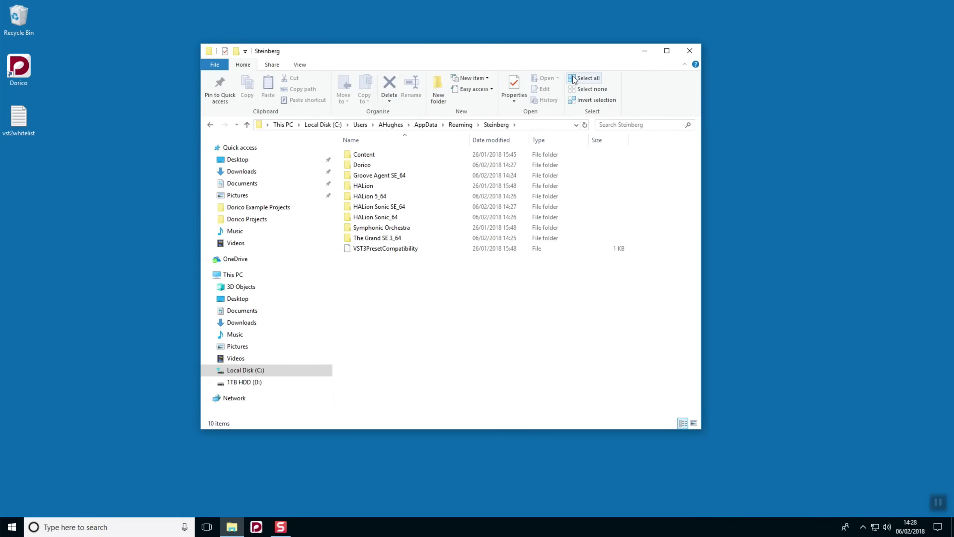
pyautogui.click(688, 52)
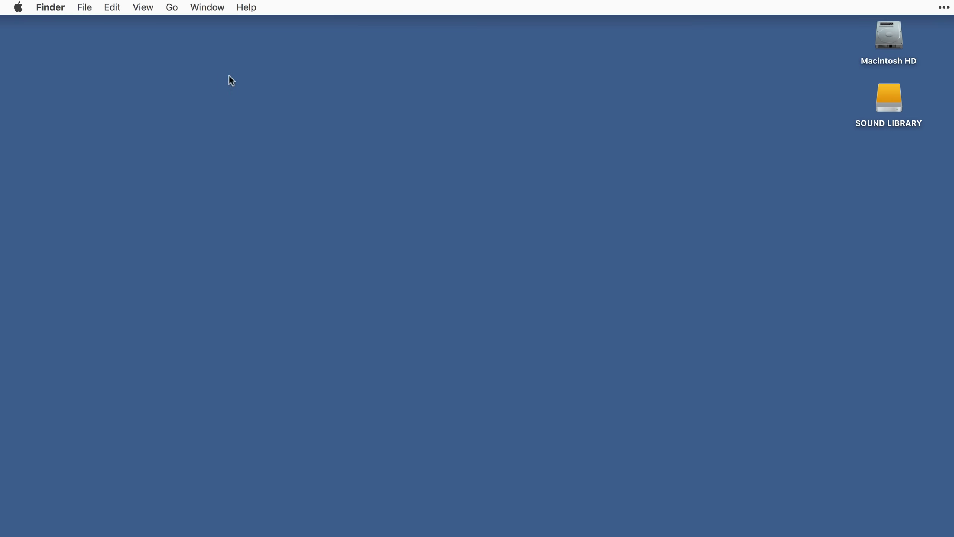
# Go to the ~/Library/Preferences folder in Finder.
pyautogui.click(172, 8)
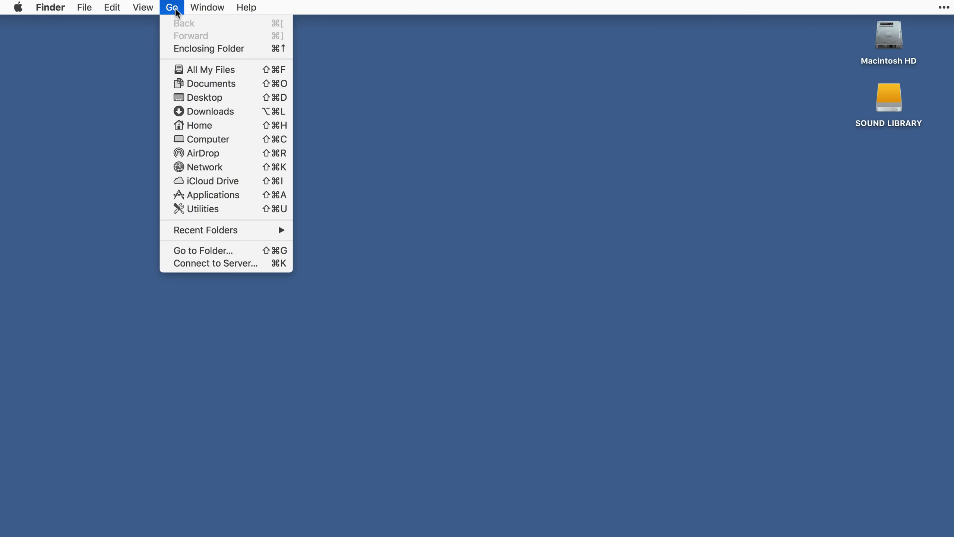
pyautogui.click(253, 250)
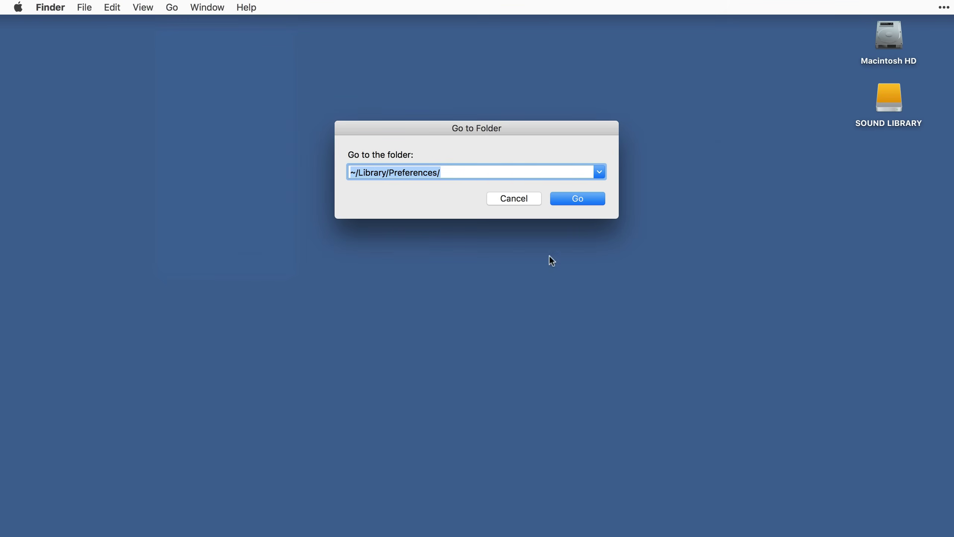
pyautogui.click(600, 198)
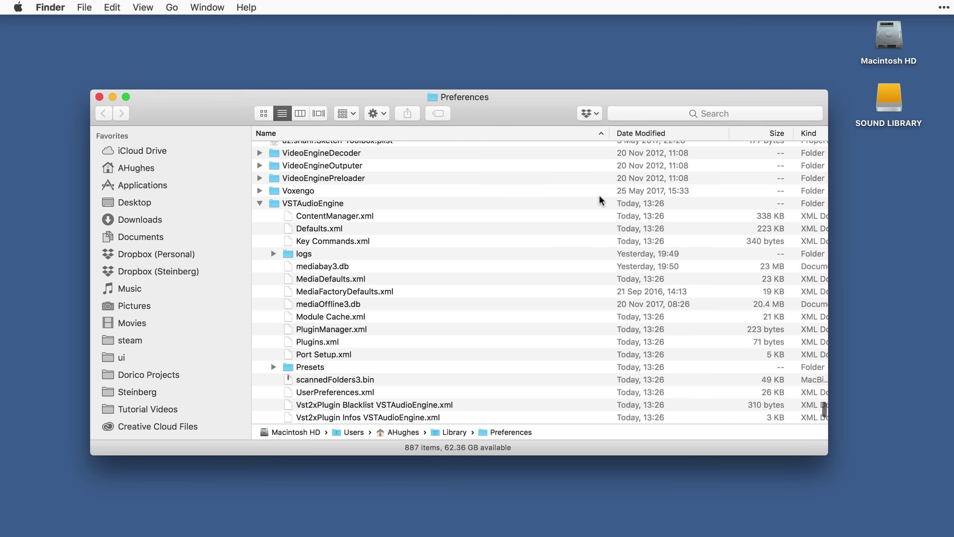
# Move the VSTAudioEngine folder to the Trash, close the window, and return to Dorico.
pyautogui.click(361, 204)
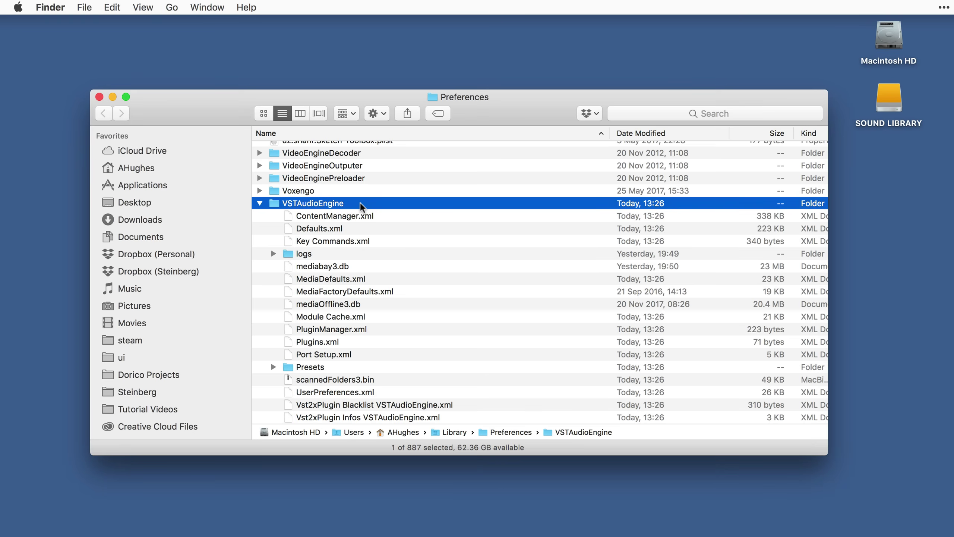
pyautogui.rightClick(361, 205)
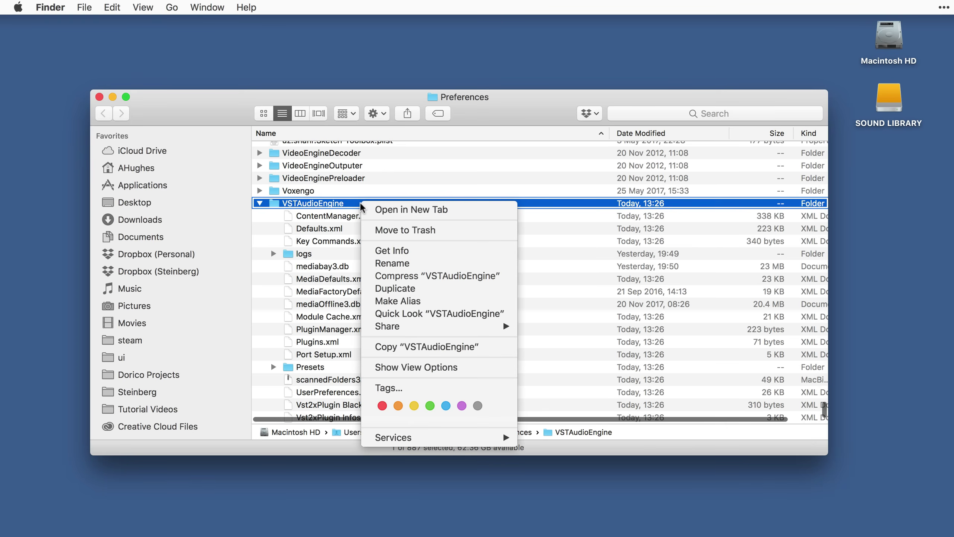
pyautogui.click(446, 230)
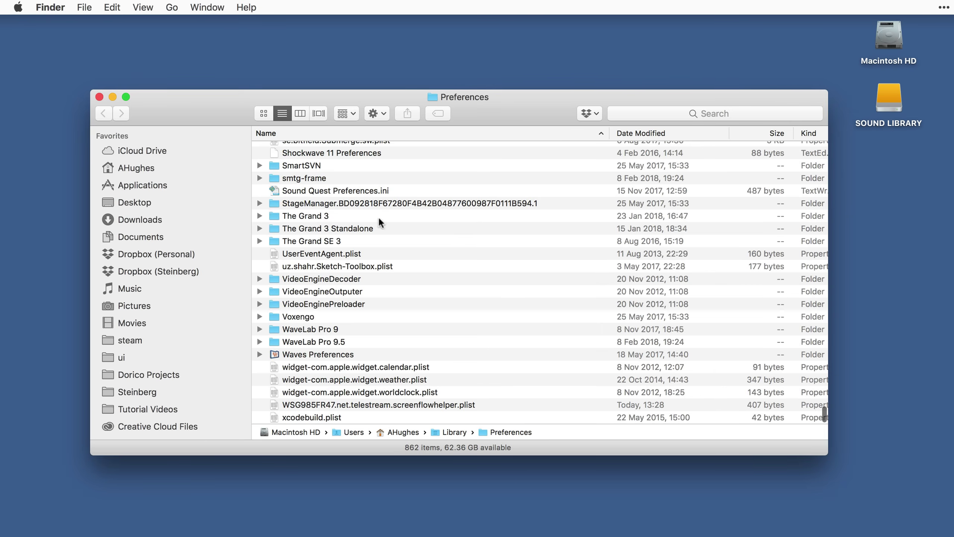
pyautogui.click(99, 97)
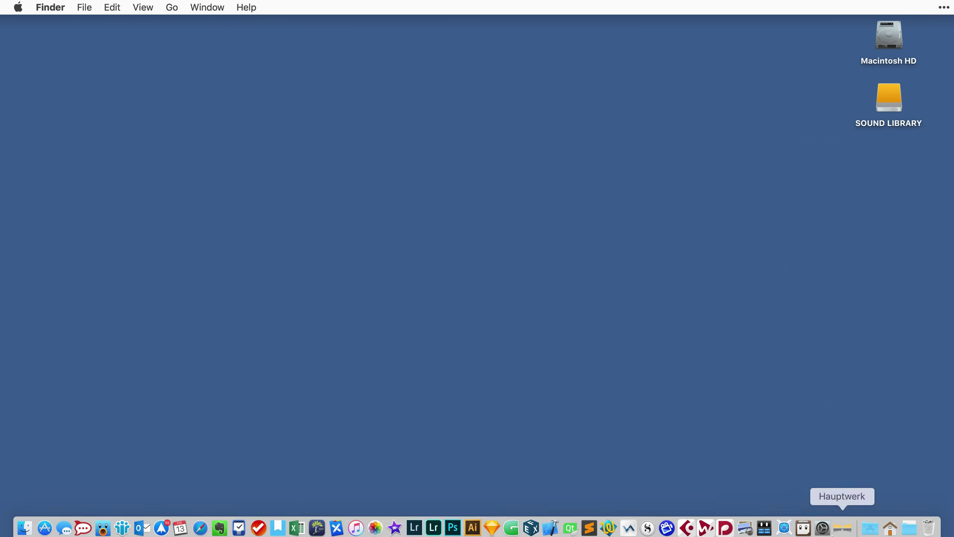
pyautogui.click(724, 521)
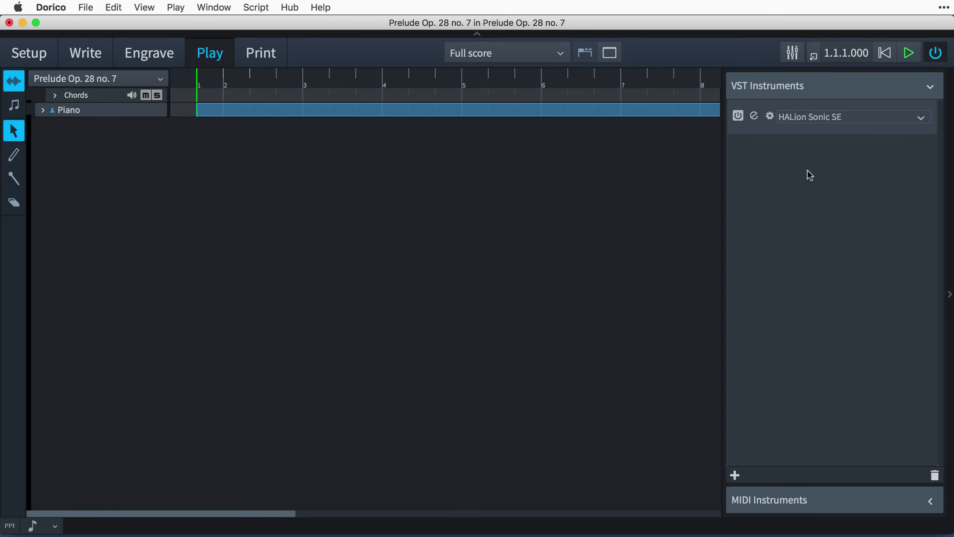
# Reopen the HALion Sonic SE editor, now showing YAMAHA S90ES Piano in slot 1.
pyautogui.click(755, 117)
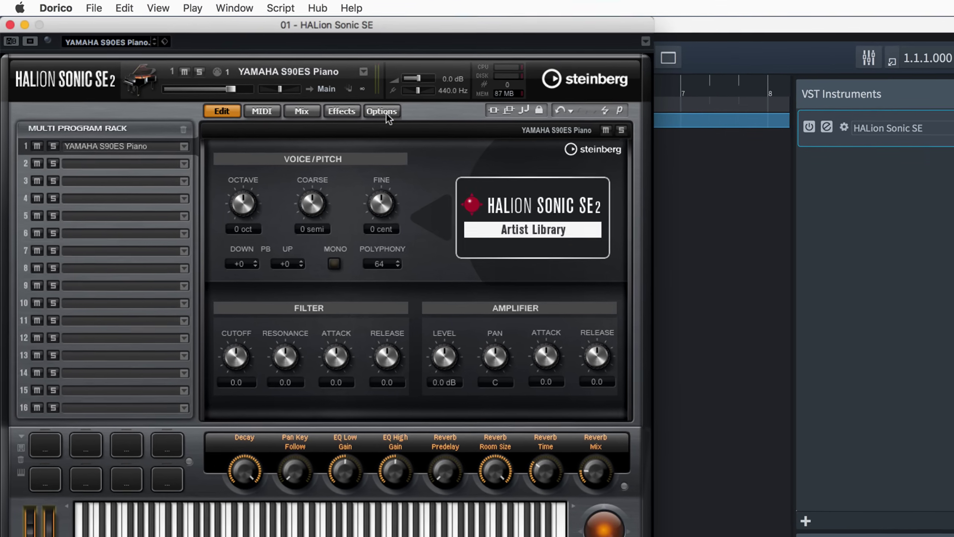
# On HALion's Options page, slide streaming Balance toward RAM and raise Max Voices from 128 to 256.
pyautogui.click(352, 103)
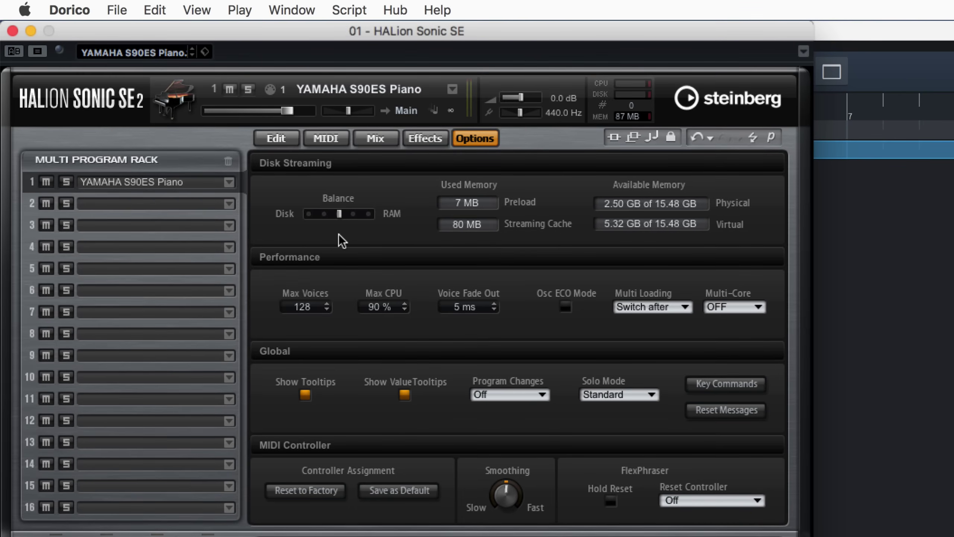
pyautogui.moveTo(339, 214)
pyautogui.mouseDown()
pyautogui.moveTo(370, 221)
pyautogui.moveTo(357, 218)
pyautogui.mouseUp()
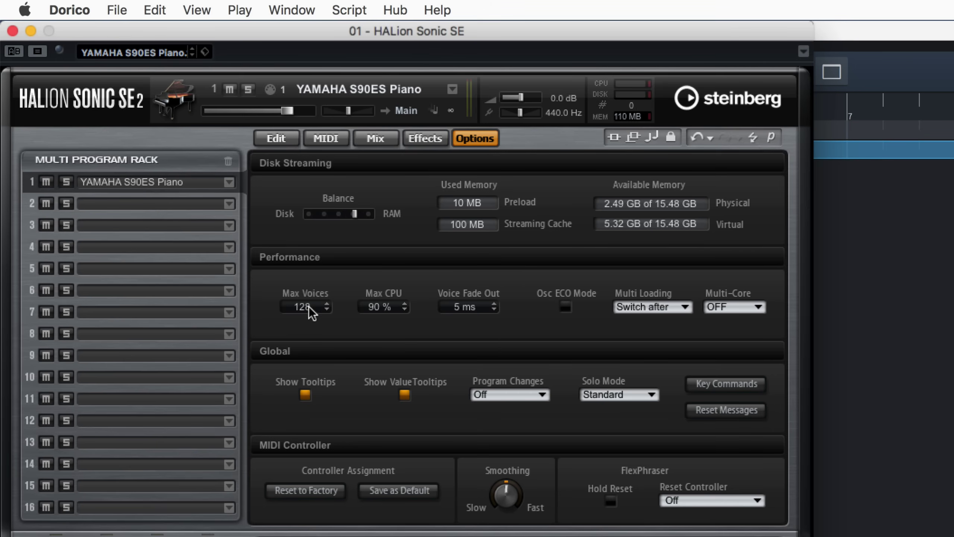
pyautogui.doubleClick(308, 306)
pyautogui.write('256')
pyautogui.press('Return')
# Change HALion Sonic SE's Multi-Core setting from OFF to 2 cores and confirm the dropout warning.
pyautogui.click(756, 306)
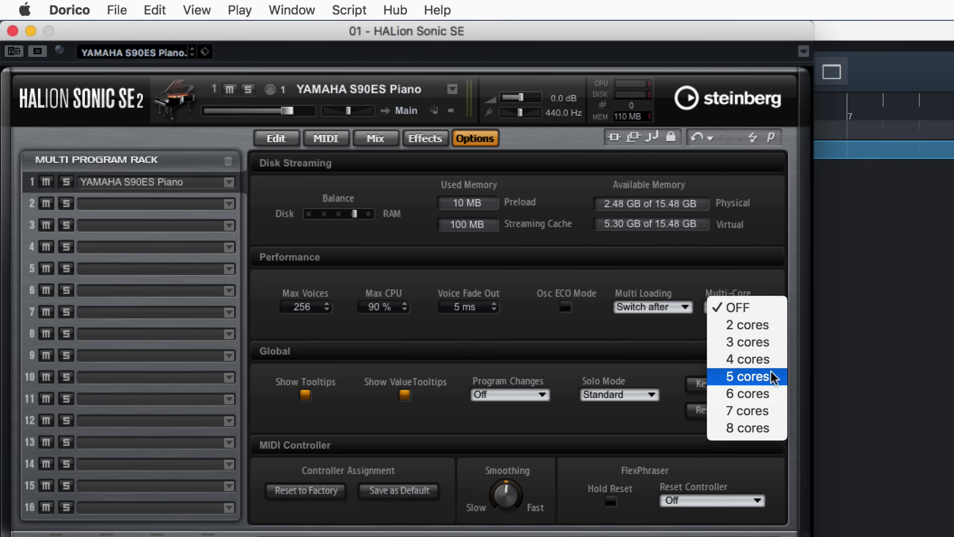
pyautogui.click(780, 324)
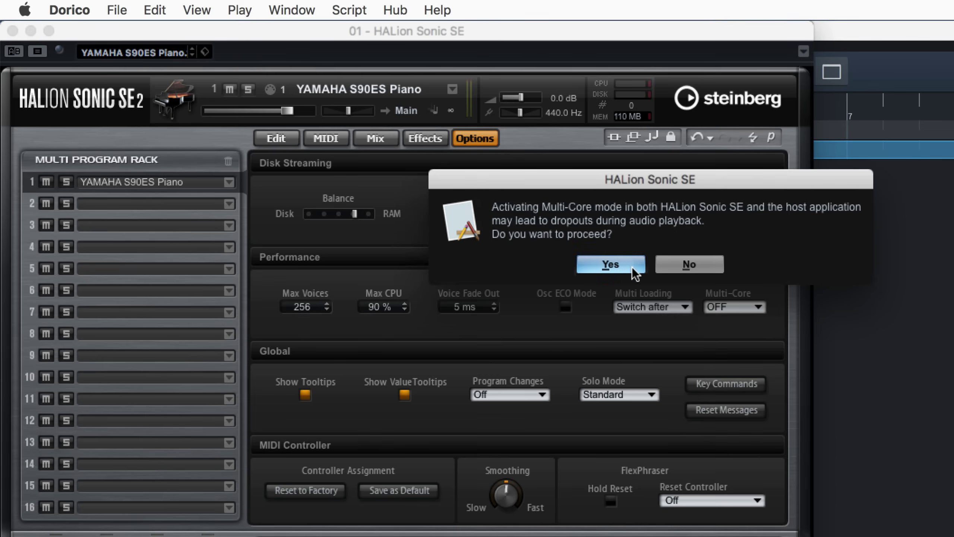
pyautogui.click(624, 265)
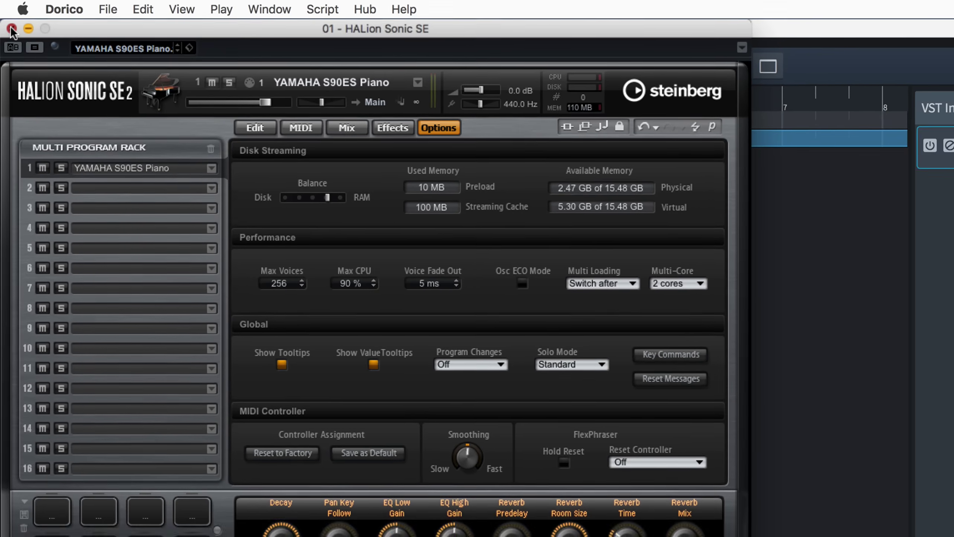
# Close the HALion Sonic SE window.
pyautogui.click(12, 30)
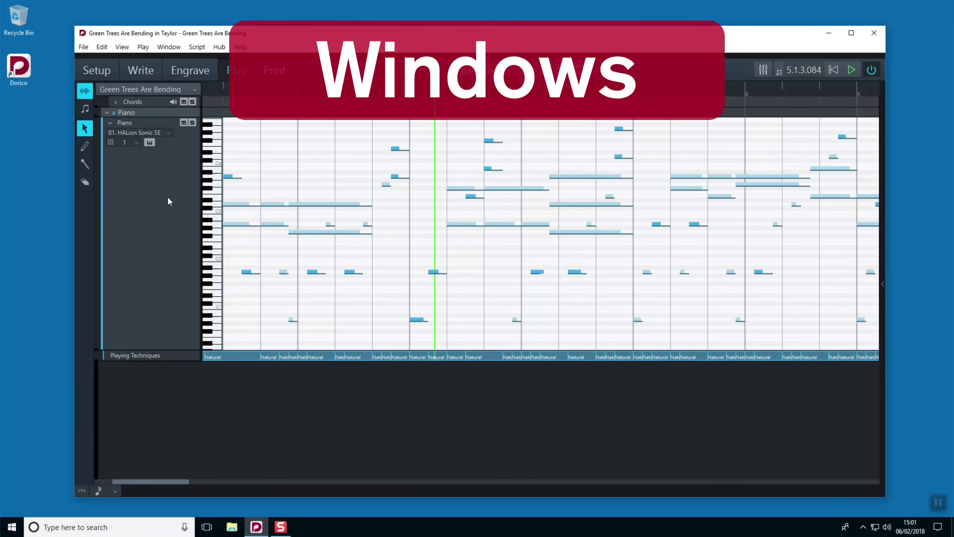
# Open Edit > Device Setup, widen the dialog, and review the ASIO driver list without changing it.
pyautogui.click(103, 48)
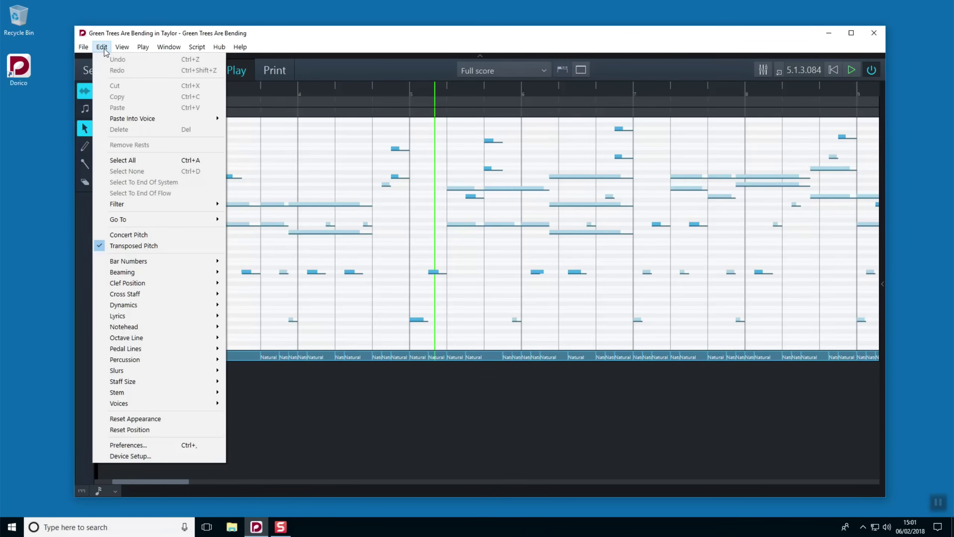
pyautogui.click(170, 455)
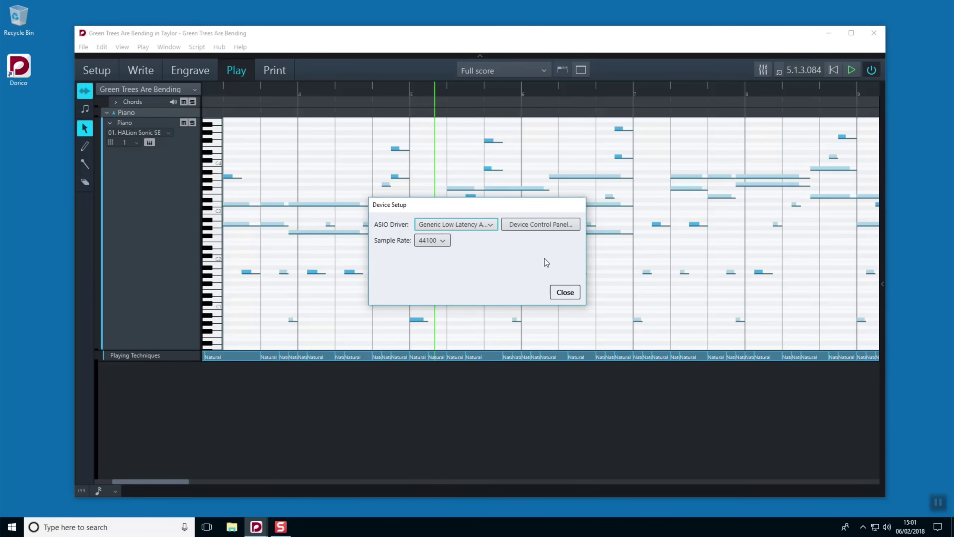
pyautogui.moveTo(585, 259); pyautogui.dragTo(649, 257)
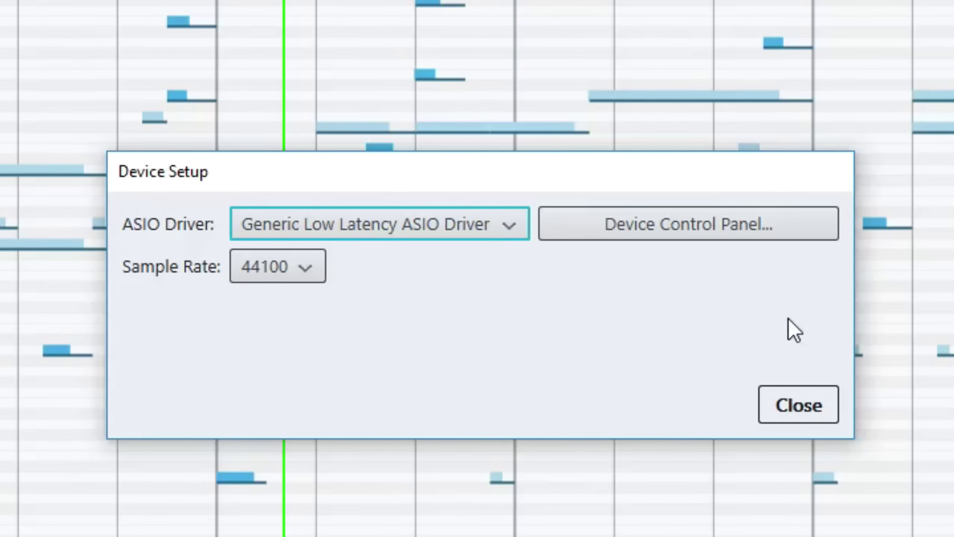
pyautogui.click(511, 228)
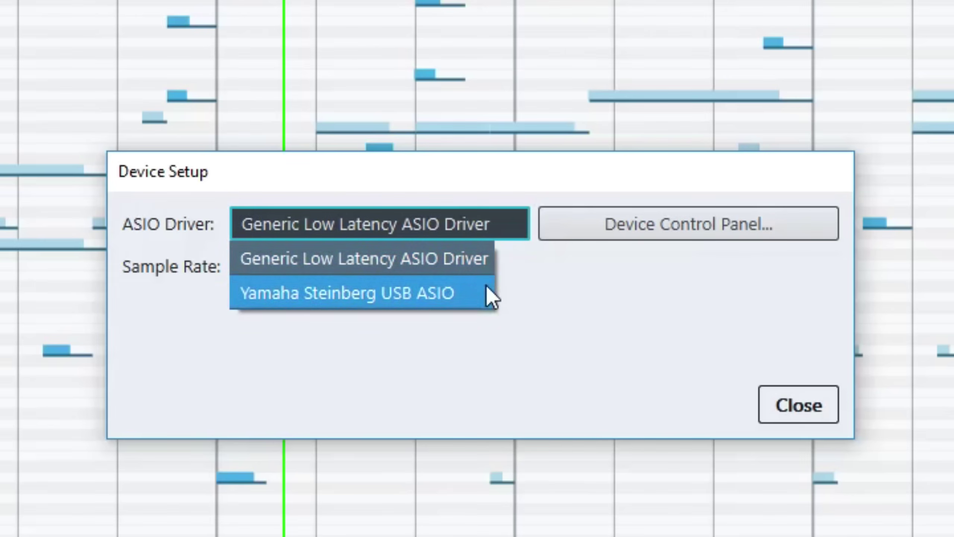
pyautogui.click(541, 291)
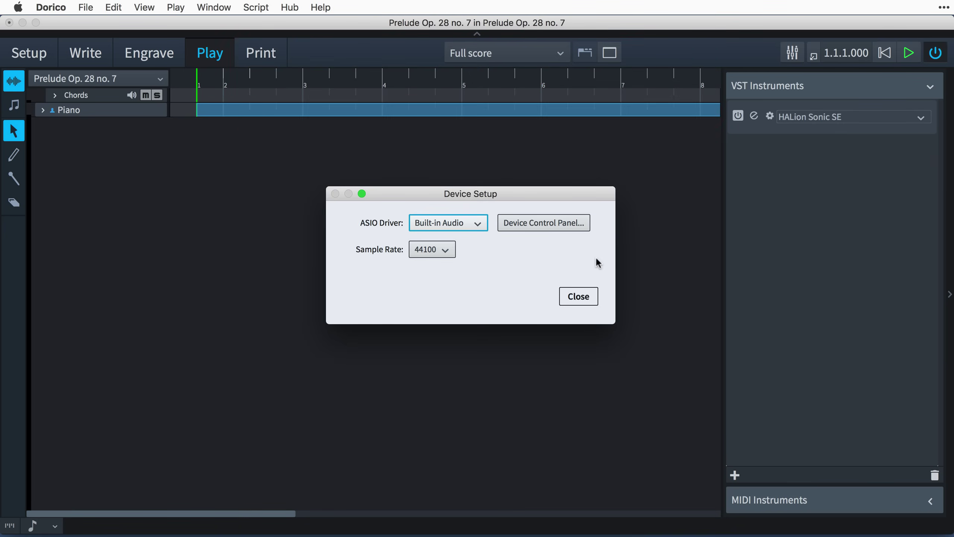
# Keep Built-in Audio selected as the ASIO driver and close Device Setup.
pyautogui.click(477, 224)
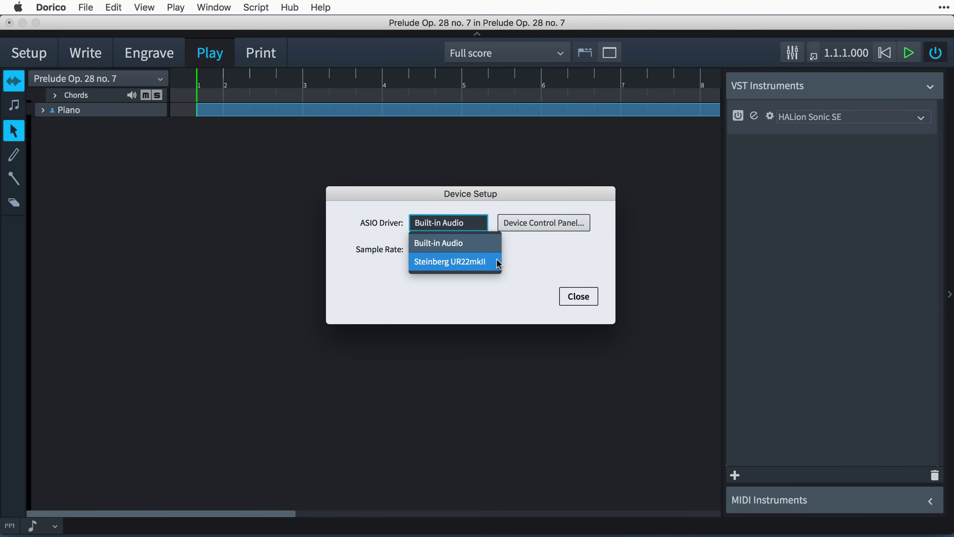
pyautogui.click(492, 247)
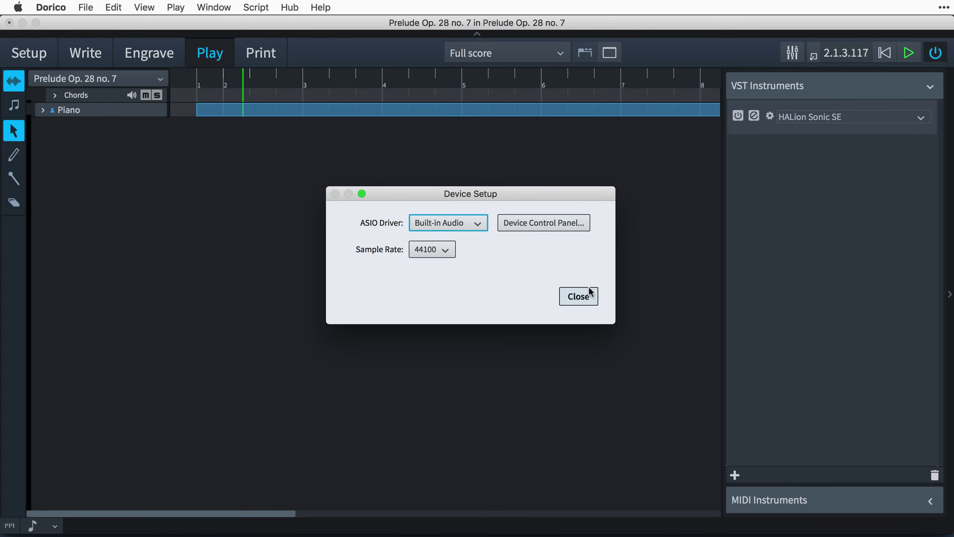
pyautogui.click(579, 297)
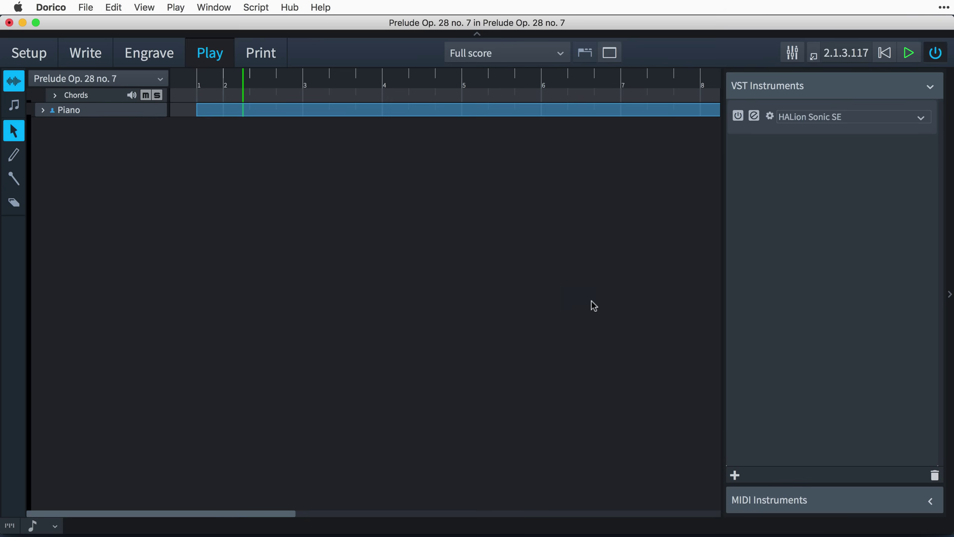
# Rewind to bar 1 and play back to test the sound, then open Edit > Device Setup.
pyautogui.click(890, 55)
pyautogui.click(909, 56)
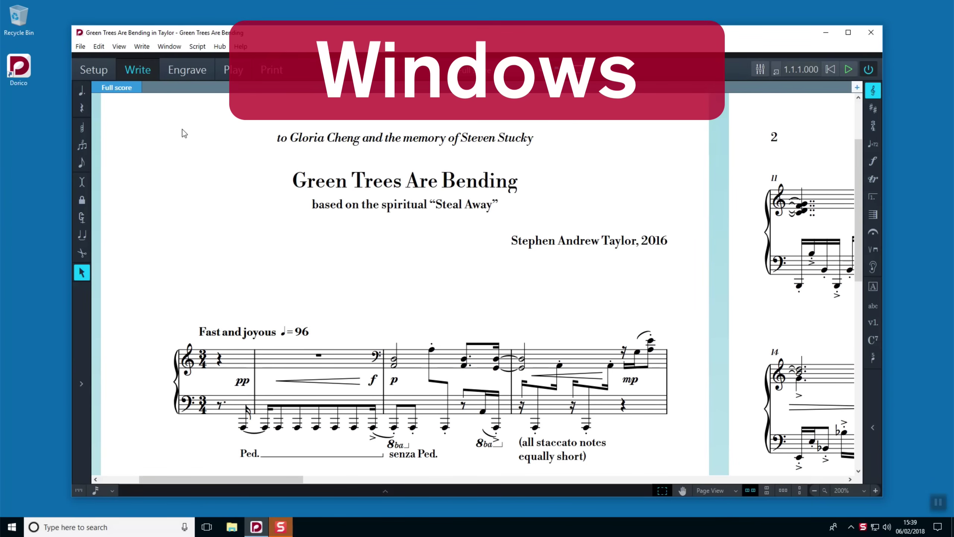
pyautogui.click(103, 50)
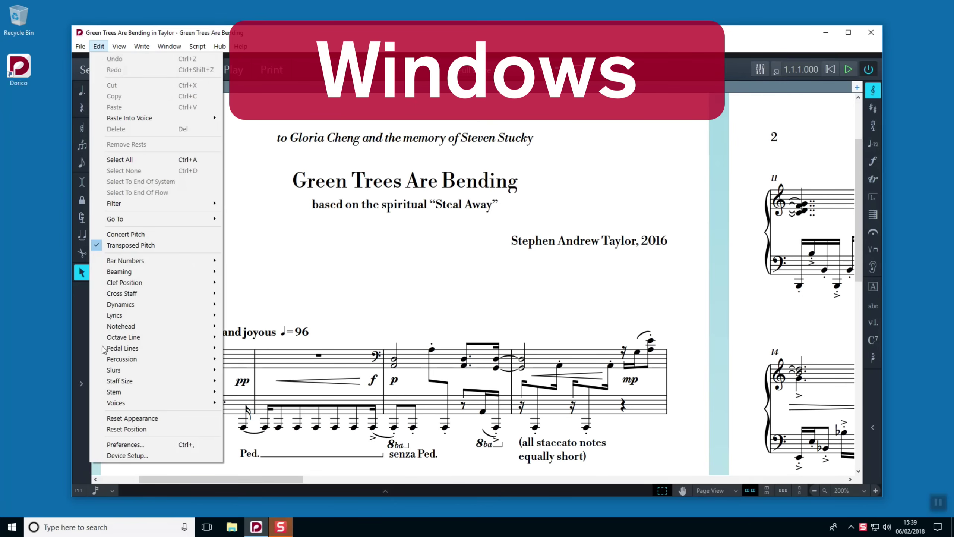
pyautogui.click(124, 455)
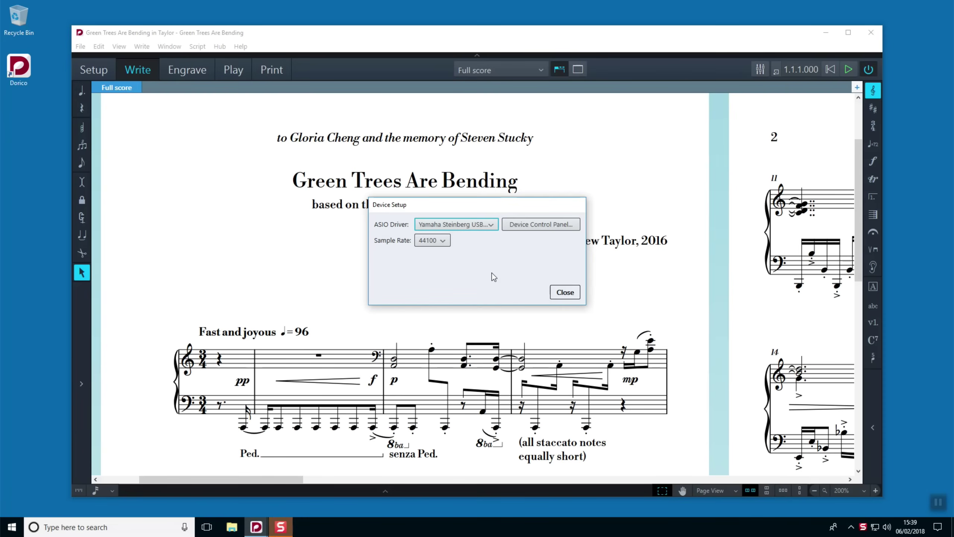
# Check the UR22mkII sample rate in its control panel, then select Generic Low Latency ASIO Driver.
pyautogui.click(538, 228)
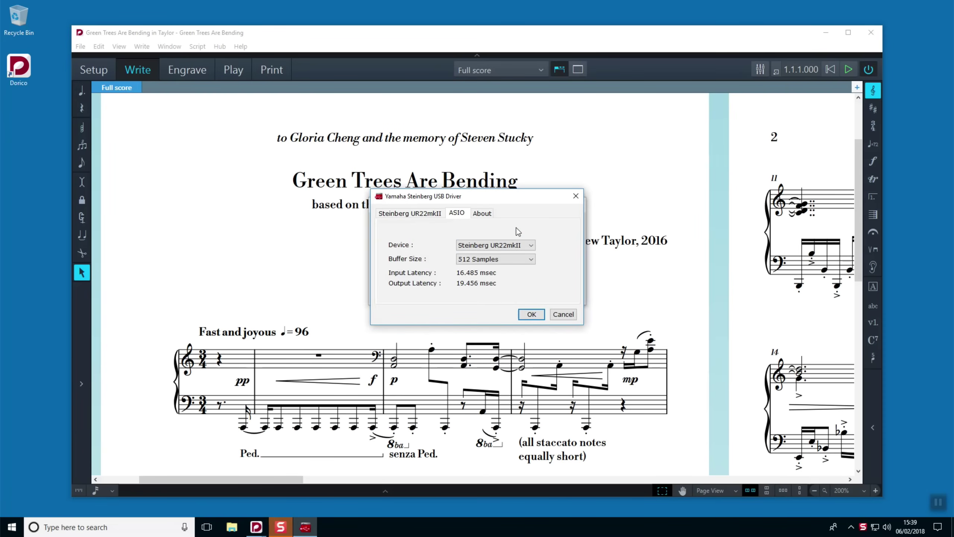
pyautogui.click(432, 215)
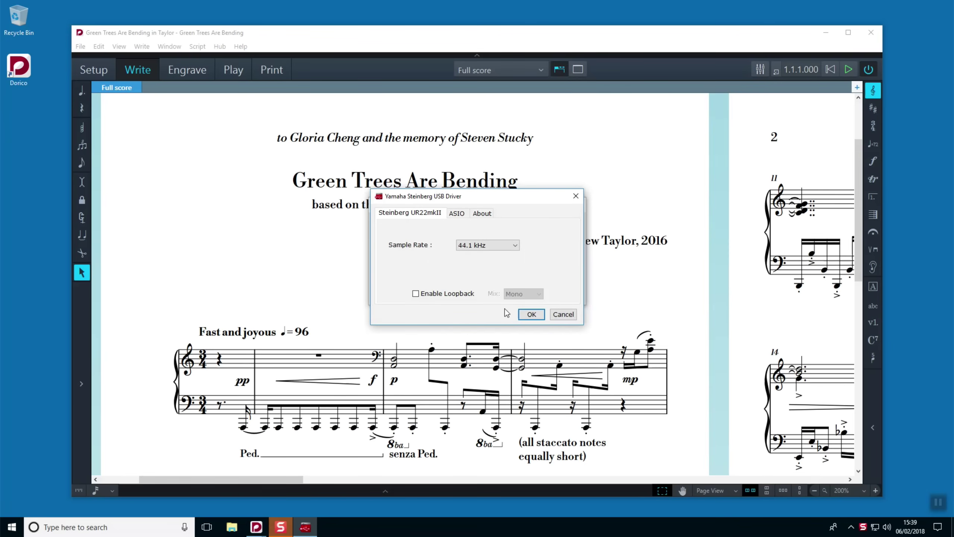
pyautogui.click(528, 315)
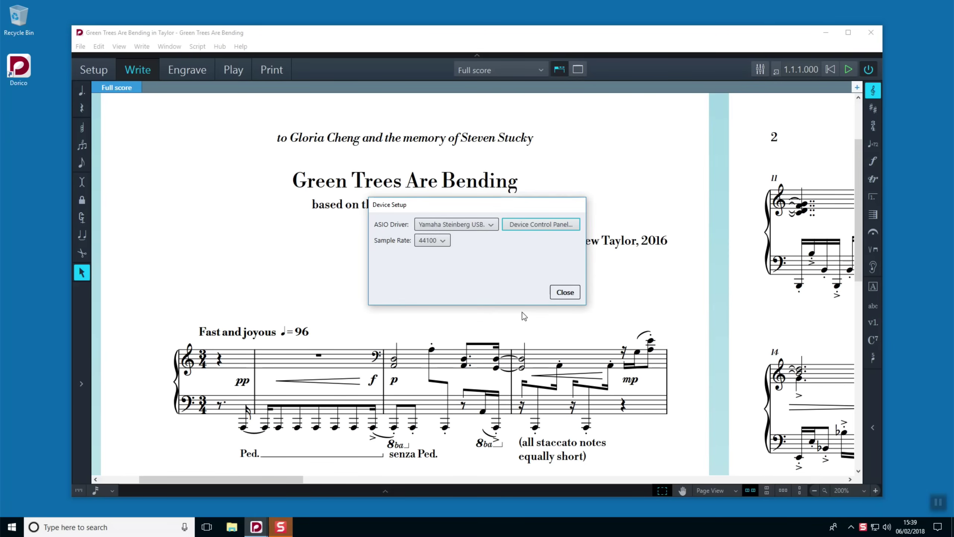
pyautogui.click(486, 225)
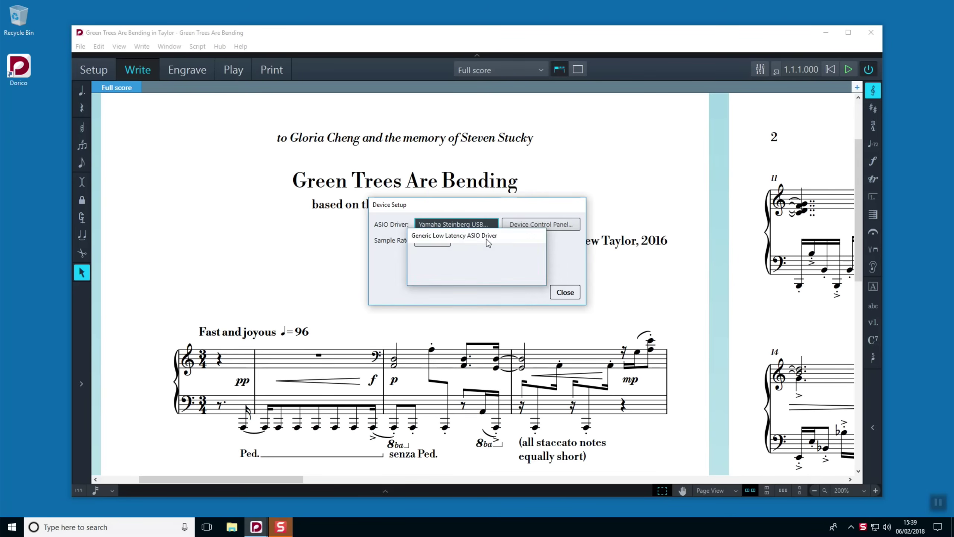
pyautogui.click(486, 237)
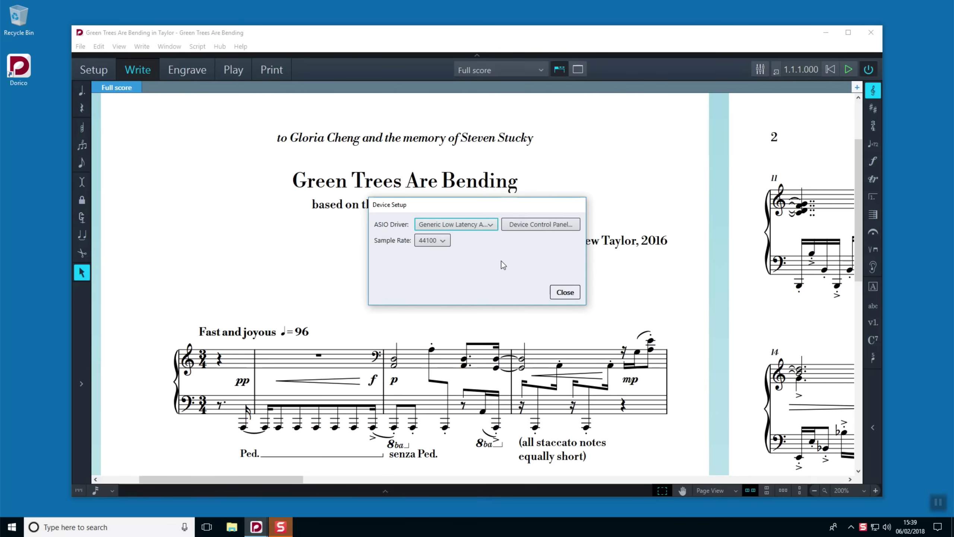
# In the driver control panel, disable exclusive host control and select the Line (Steinberg UR22mkII) output port.
pyautogui.click(547, 230)
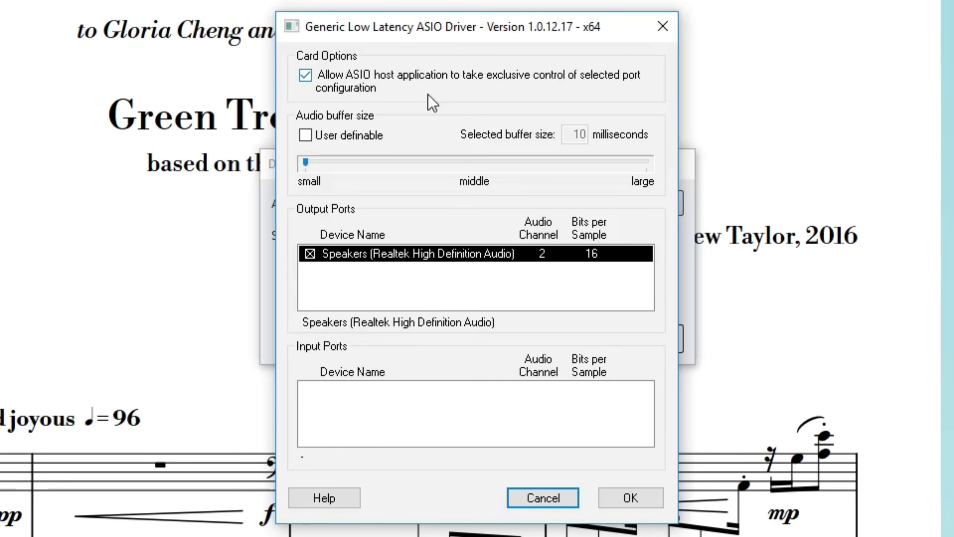
pyautogui.click(303, 78)
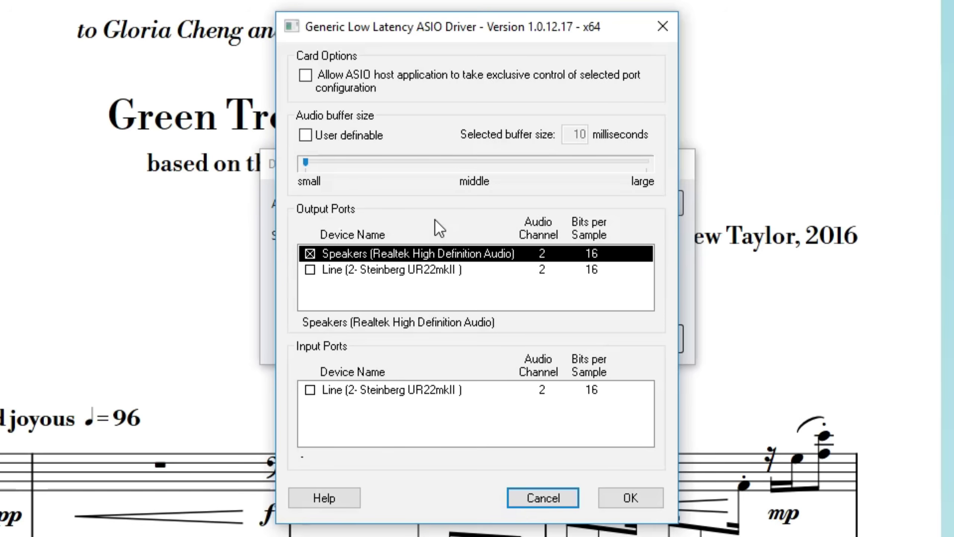
pyautogui.click(425, 271)
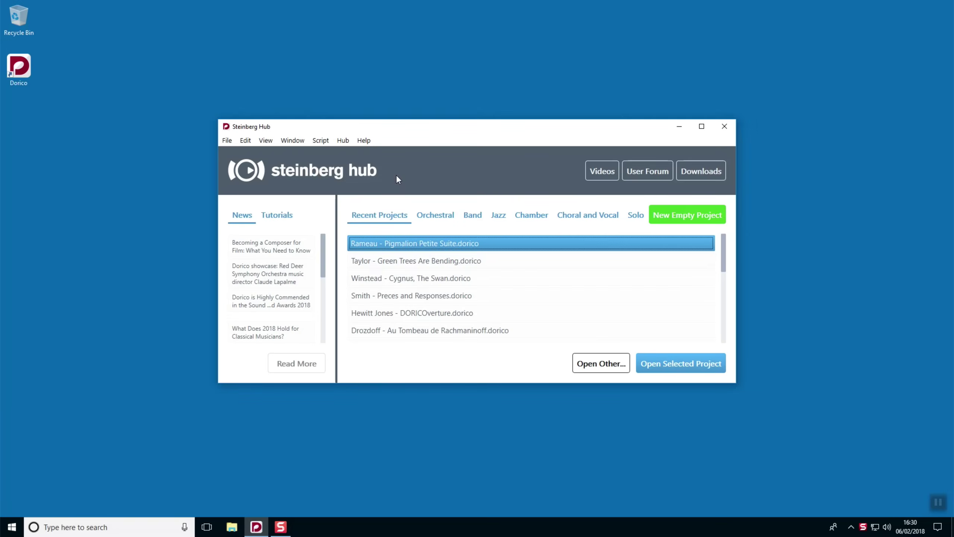
# Review Device Setup and its driver control panel without changes, close both, then close the Steinberg Hub.
pyautogui.click(245, 140)
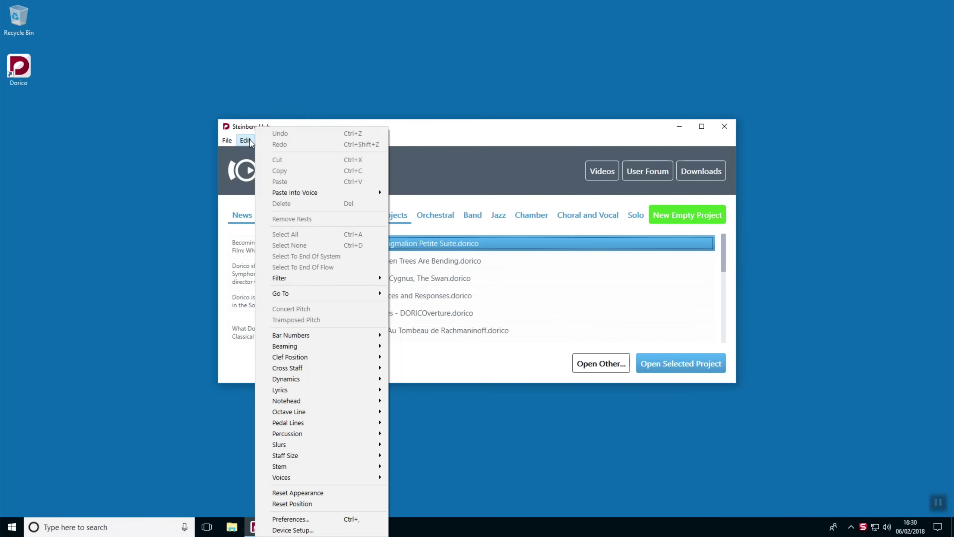
pyautogui.click(296, 529)
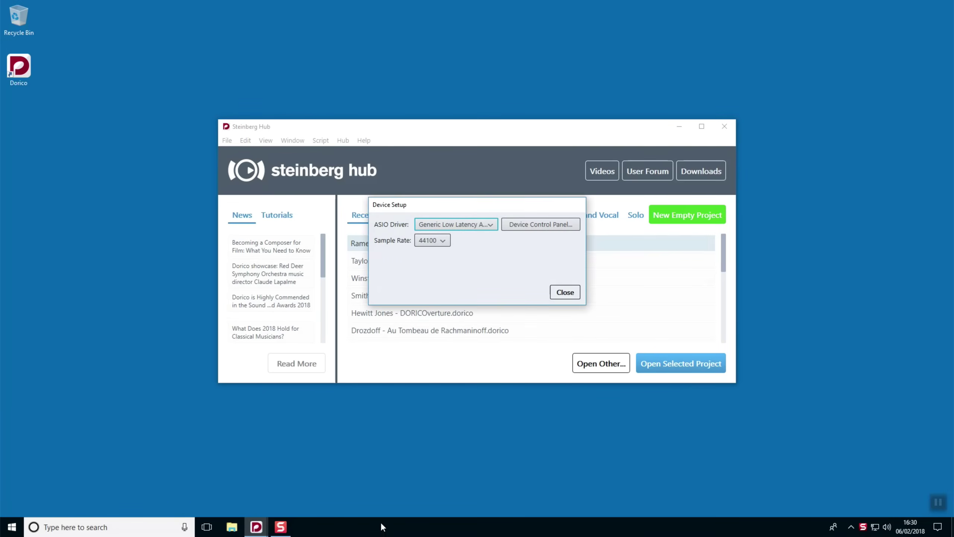
pyautogui.click(546, 227)
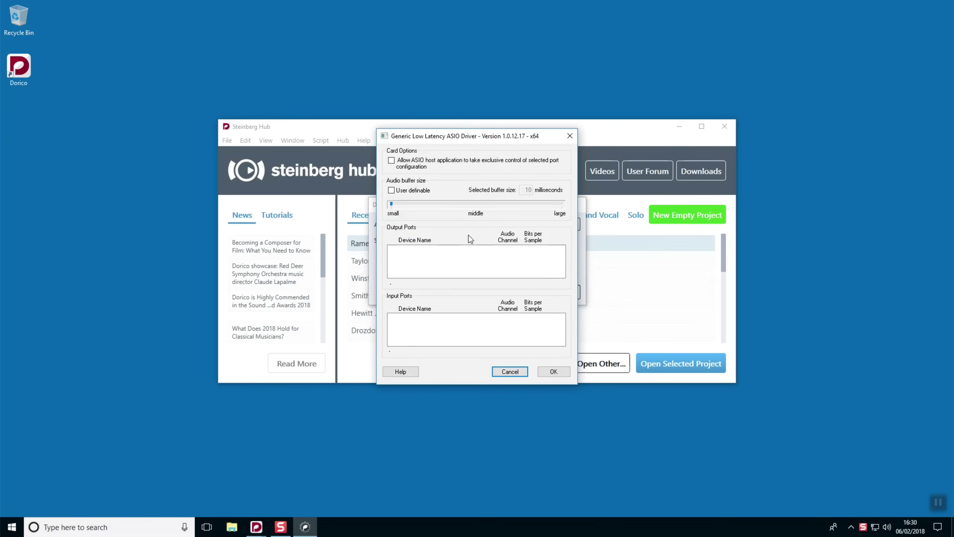
pyautogui.click(517, 372)
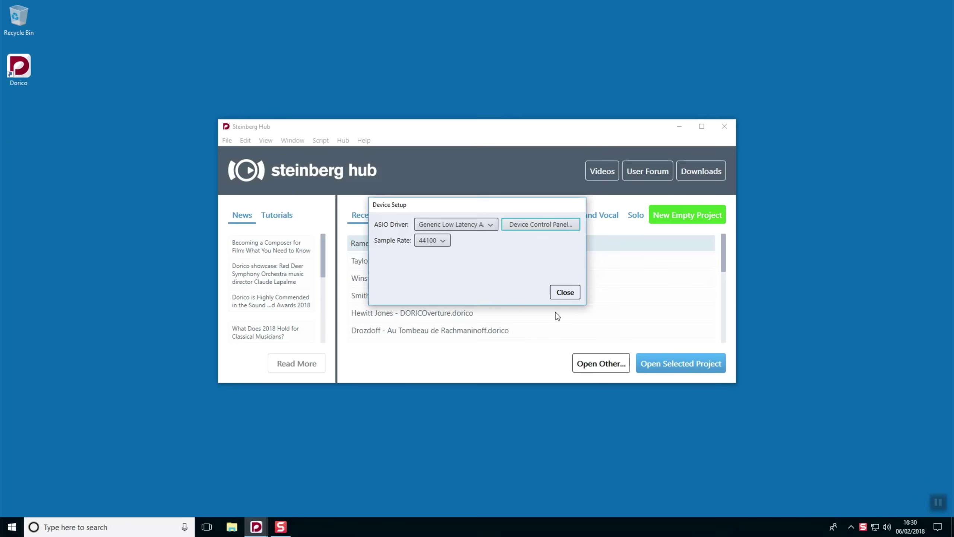
pyautogui.click(563, 292)
pyautogui.click(724, 126)
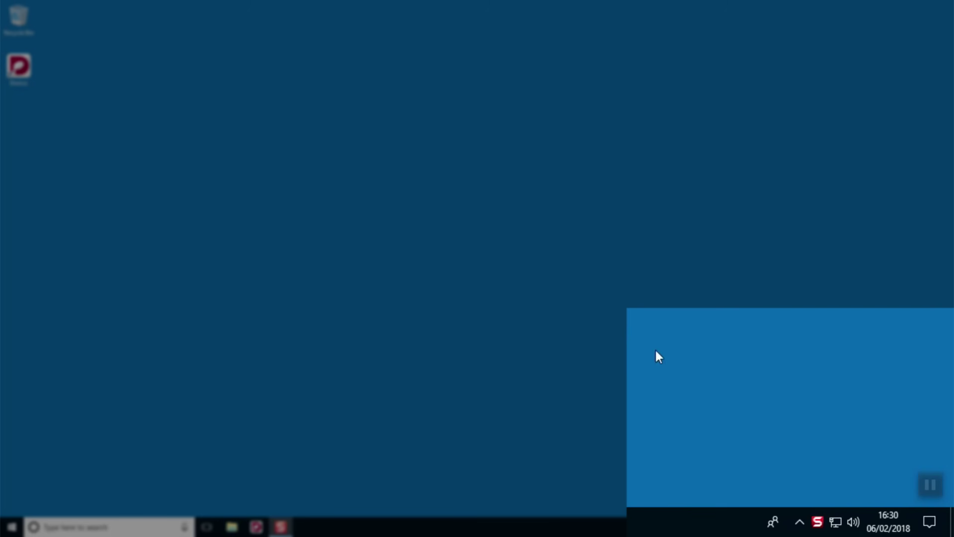
# Set the Windows Speakers' default format to 16 bit, 44100 Hz (CD Quality) in Sound properties.
pyautogui.rightClick(852, 521)
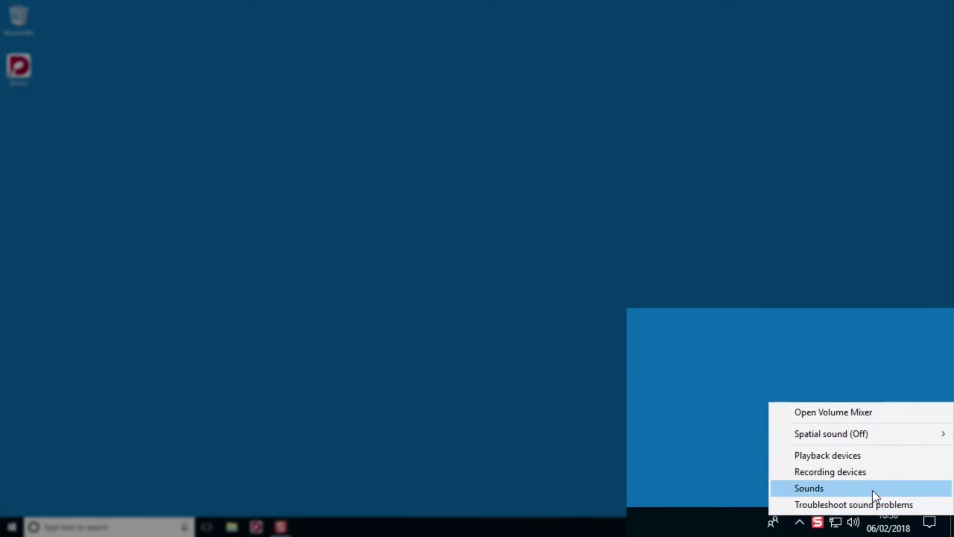
pyautogui.click(892, 458)
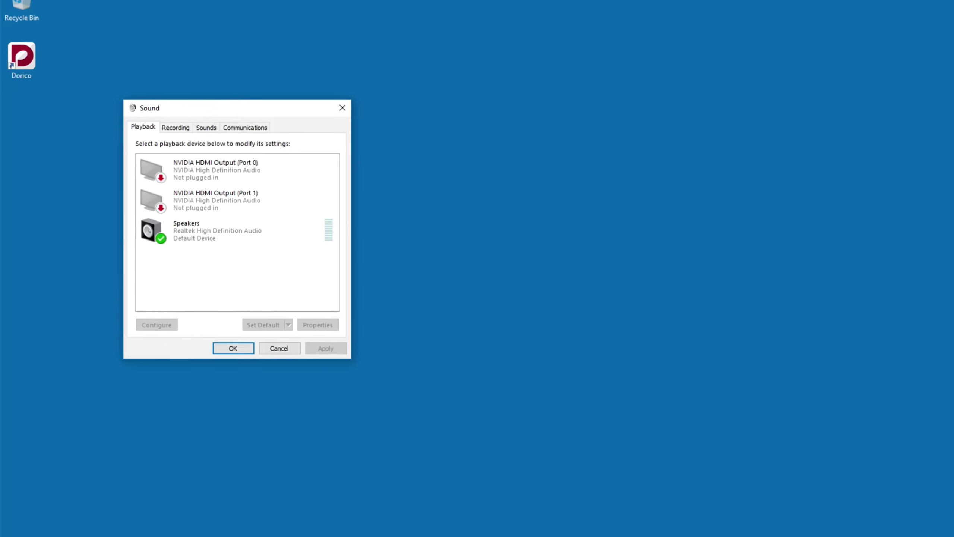
pyautogui.click(338, 259)
pyautogui.click(440, 389)
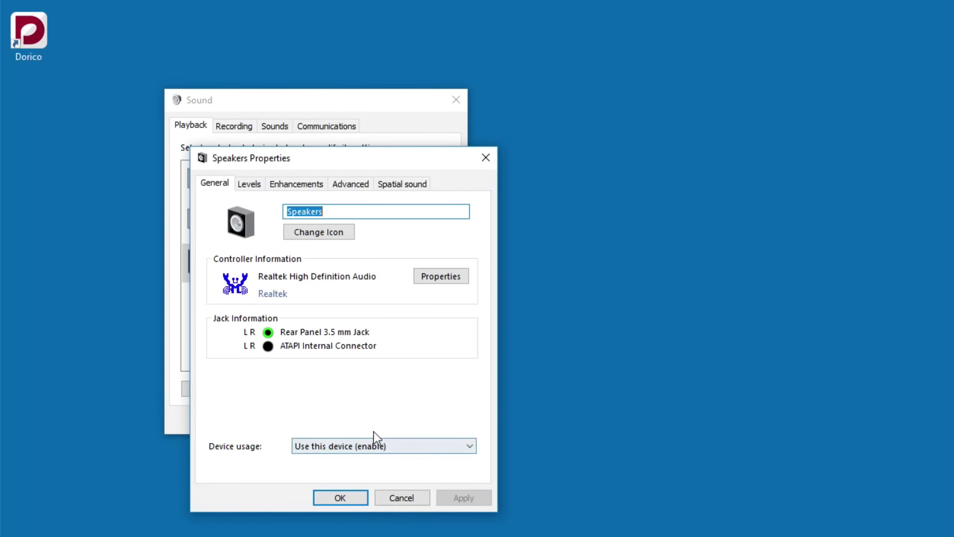
pyautogui.click(365, 183)
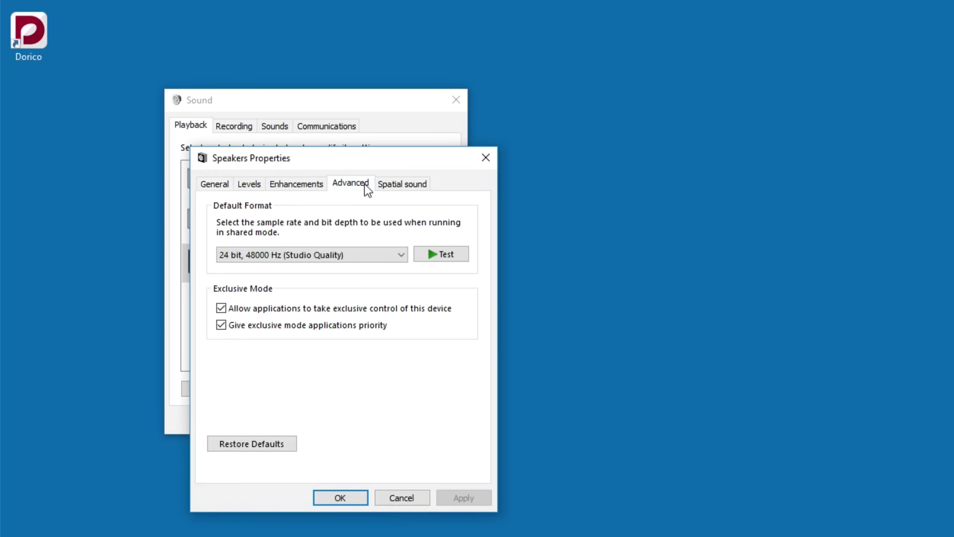
pyautogui.click(352, 259)
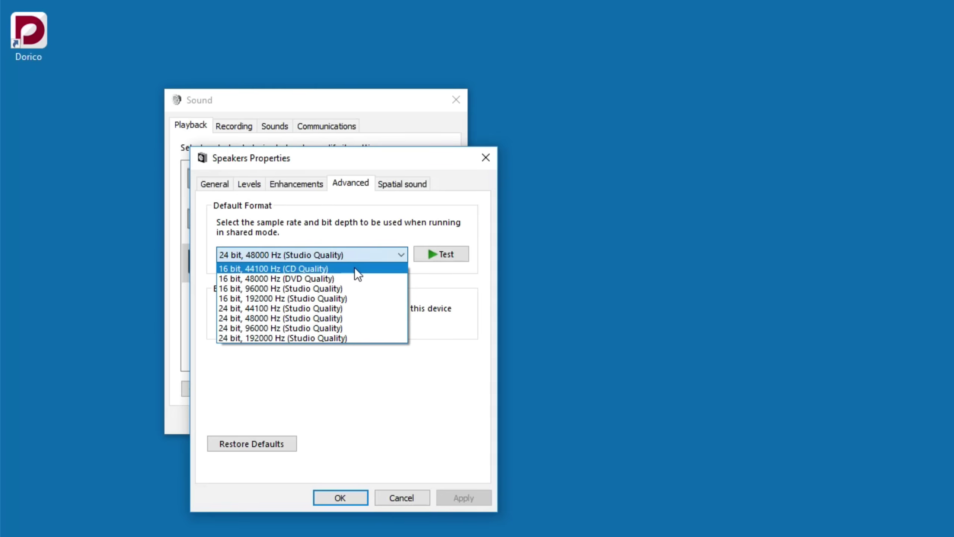
pyautogui.click(355, 267)
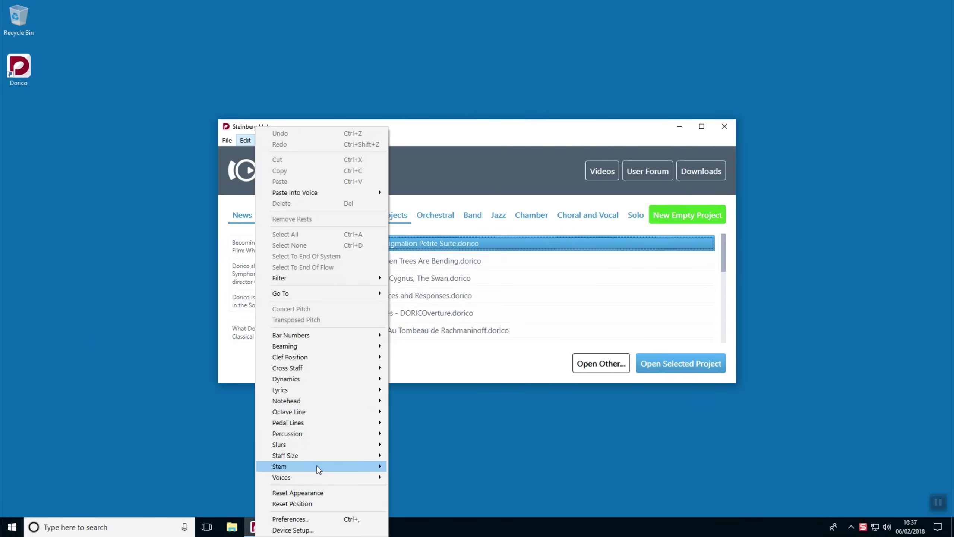
# Reopen Device Setup and re-select 44100 as the sample rate.
pyautogui.click(317, 529)
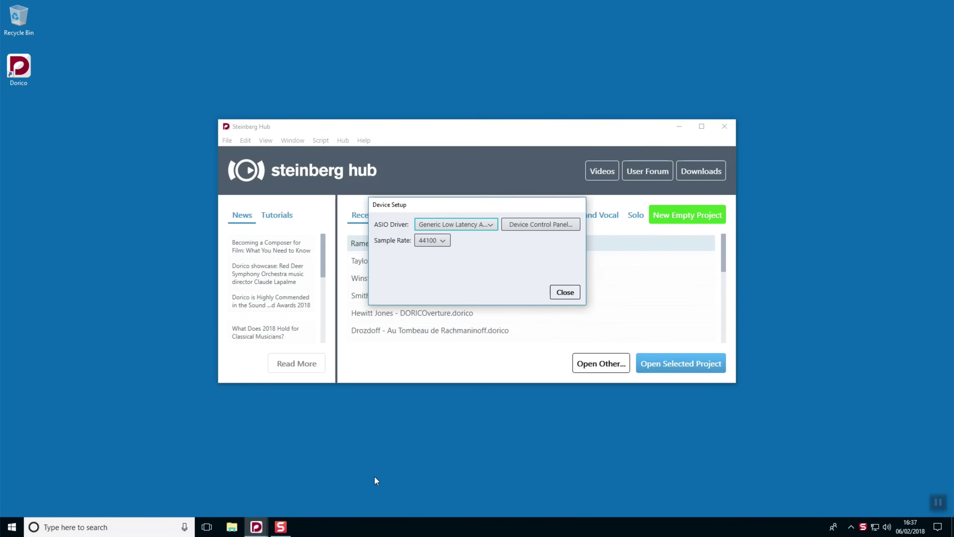
pyautogui.click(555, 226)
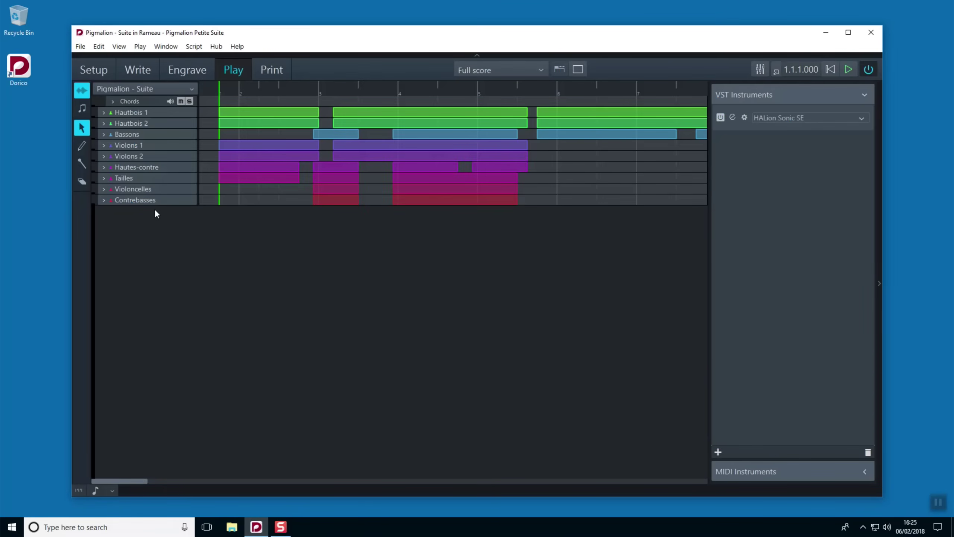
pyautogui.click(98, 47)
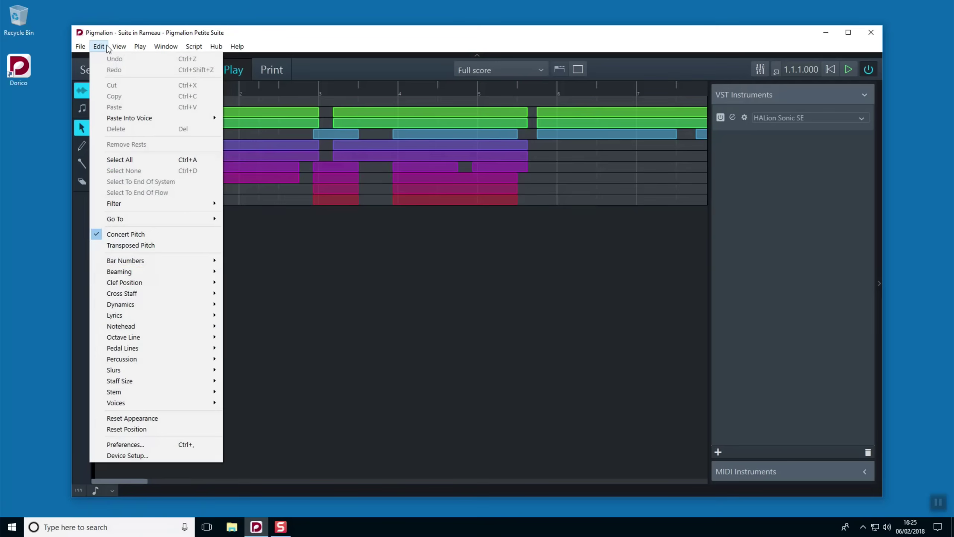
pyautogui.click(181, 456)
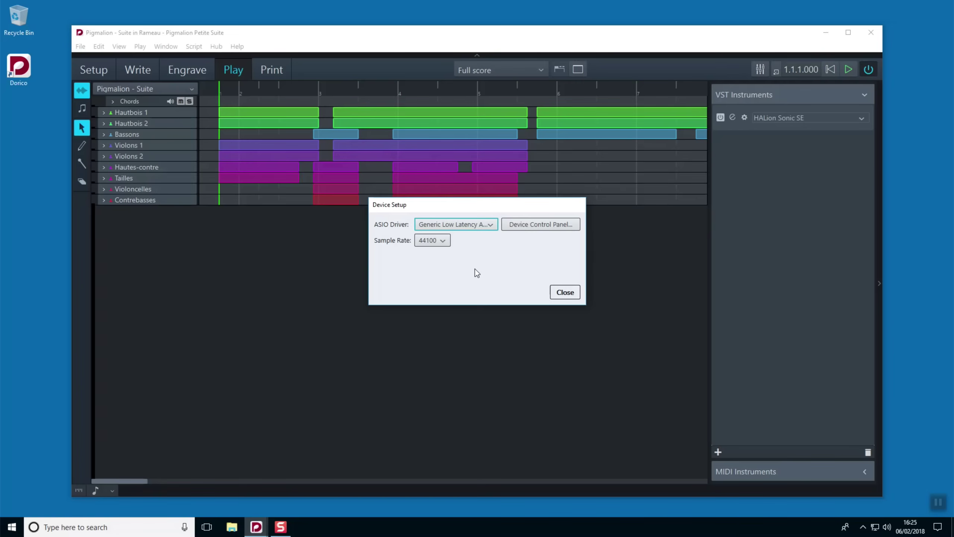
pyautogui.click(442, 240)
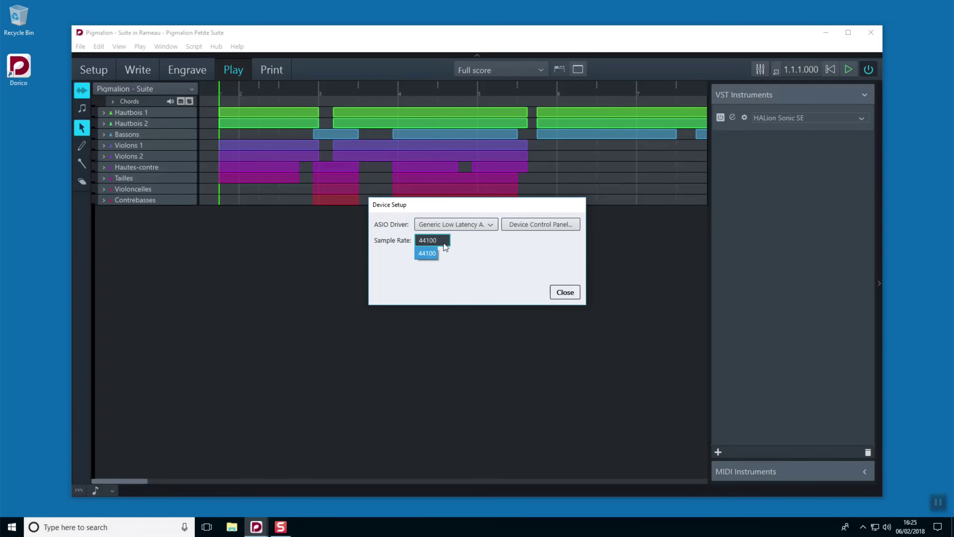
pyautogui.click(427, 255)
# In Device Setup's Built-in Audio control panel, untick Set Device Attenuation To 0 dB, then close both dialogs.
pyautogui.click(556, 293)
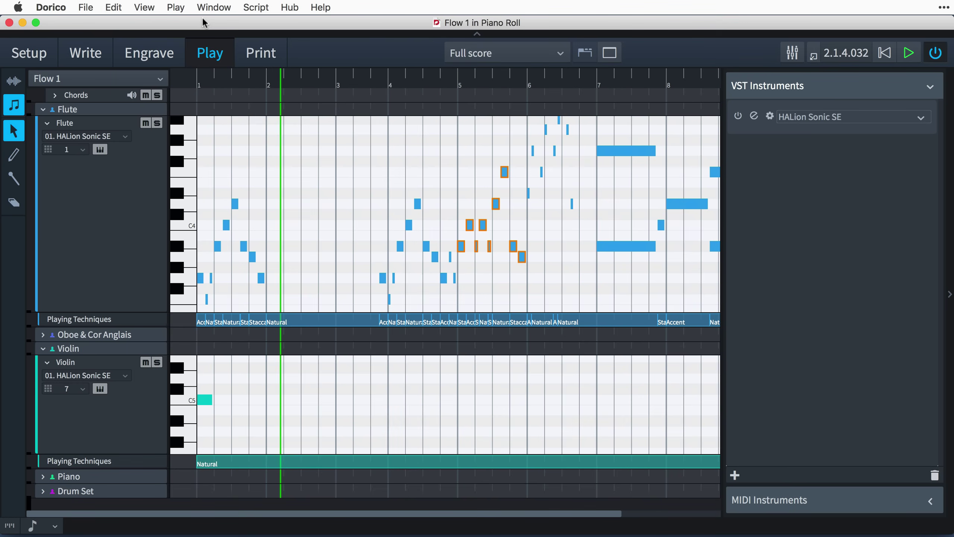
pyautogui.click(113, 7)
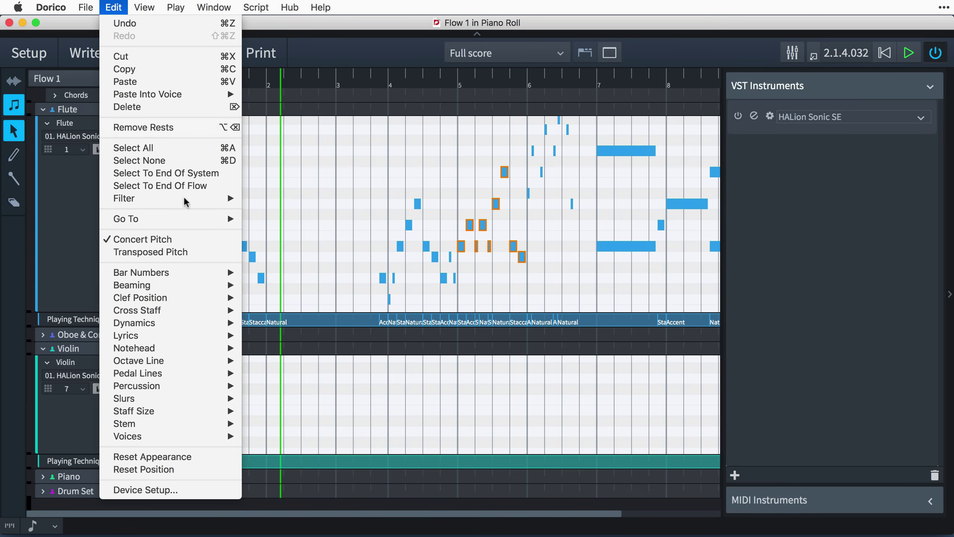
pyautogui.click(222, 488)
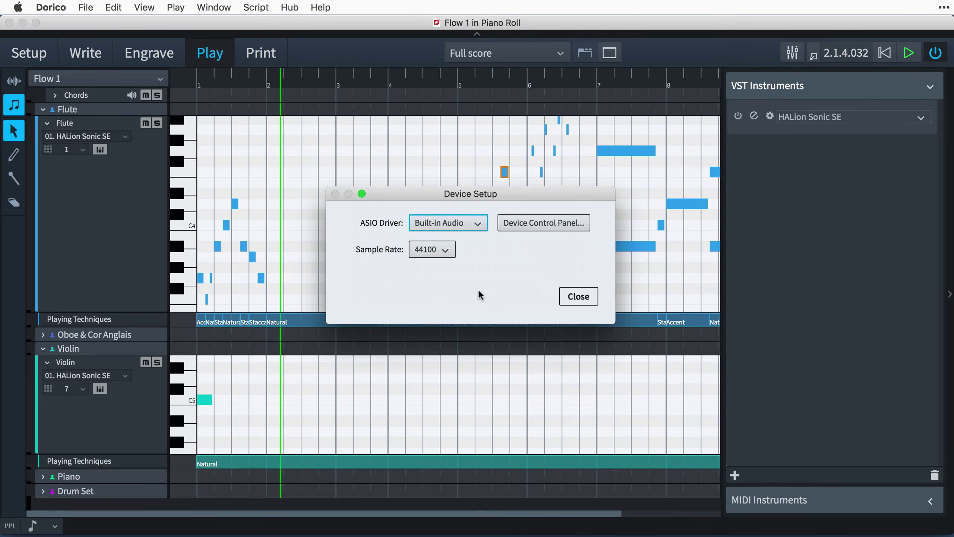
pyautogui.click(539, 228)
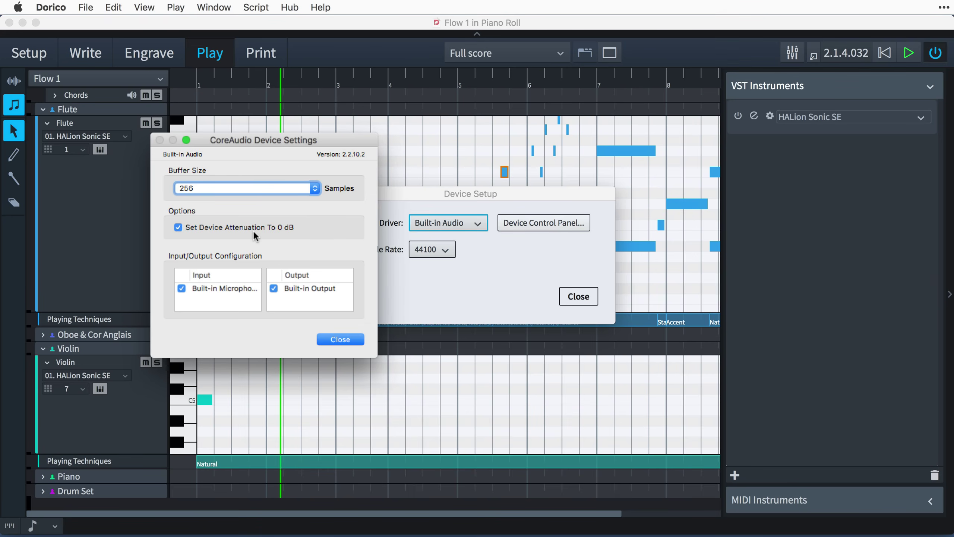
pyautogui.click(231, 224)
pyautogui.click(355, 339)
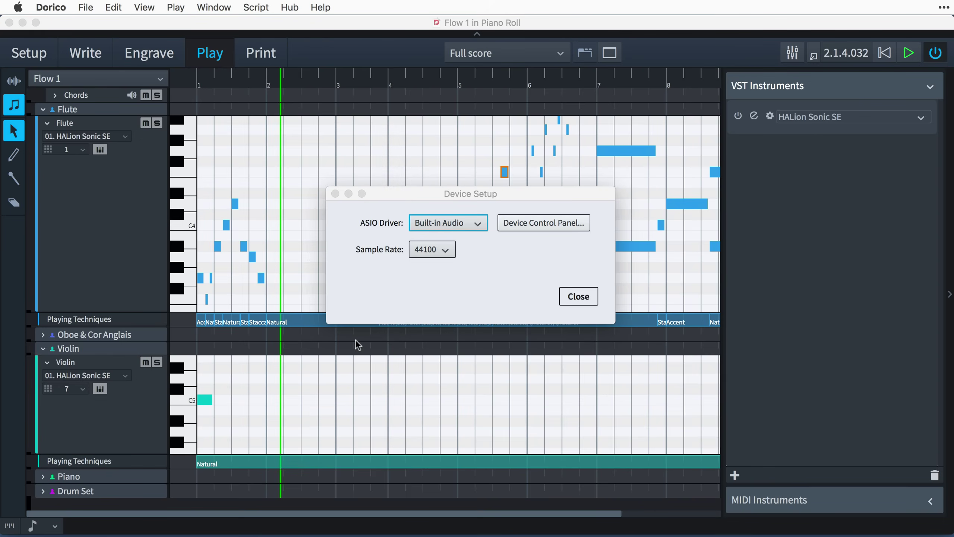
pyautogui.click(588, 300)
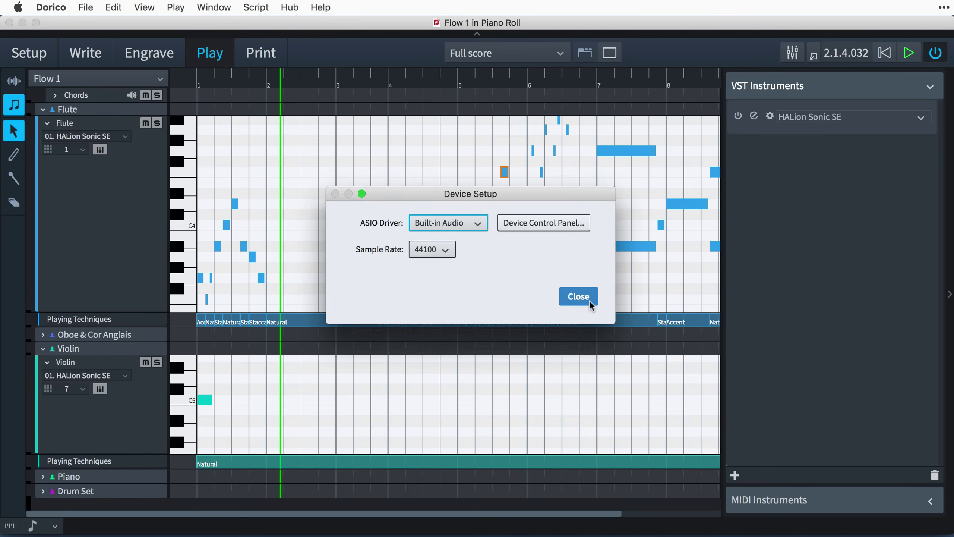